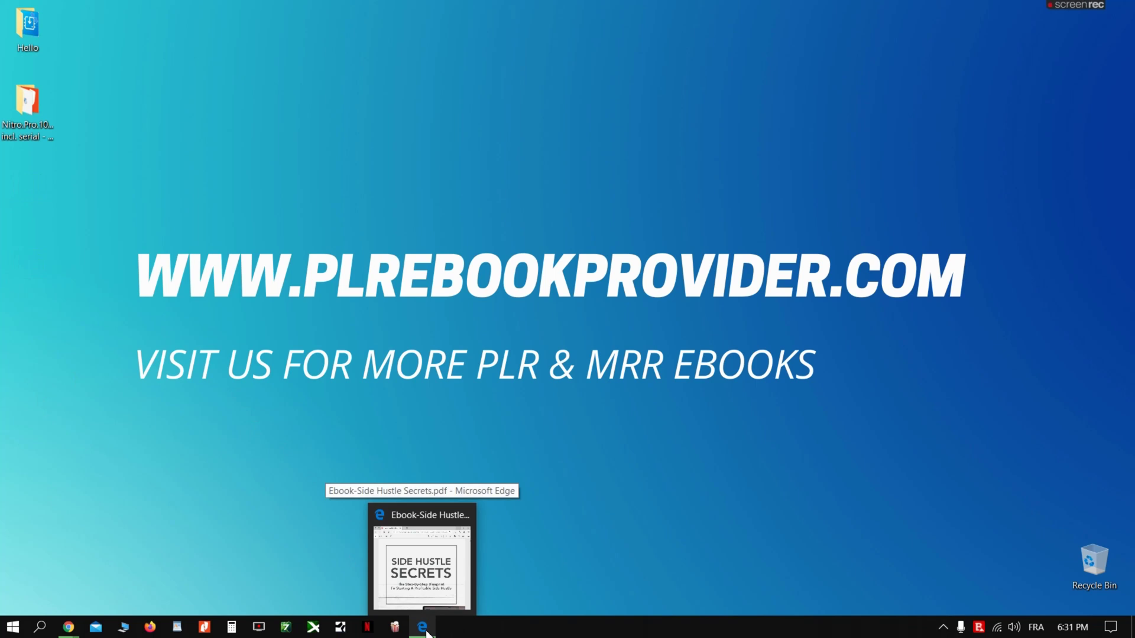
Restore the Side Hustle Secrets ebook in Edge and scroll to its table of contents and back to the cover.
click(427, 634)
scroll(764, 278, down, 2)
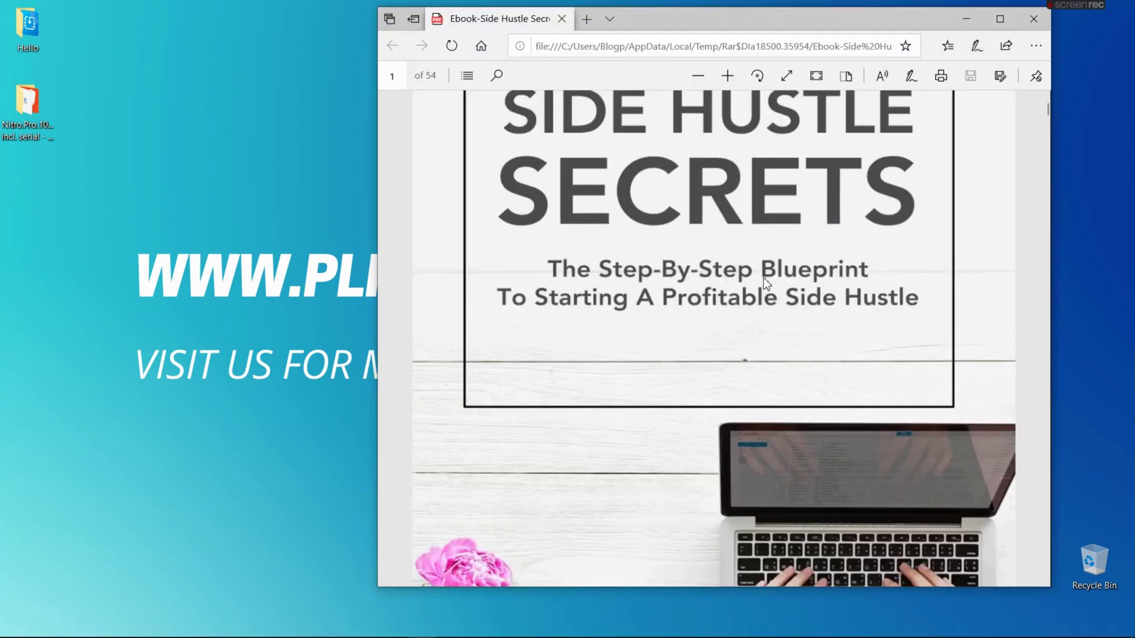
scroll(764, 278, down, 3)
scroll(764, 279, down, 2)
scroll(763, 279, down, 3)
scroll(765, 281, down, 2)
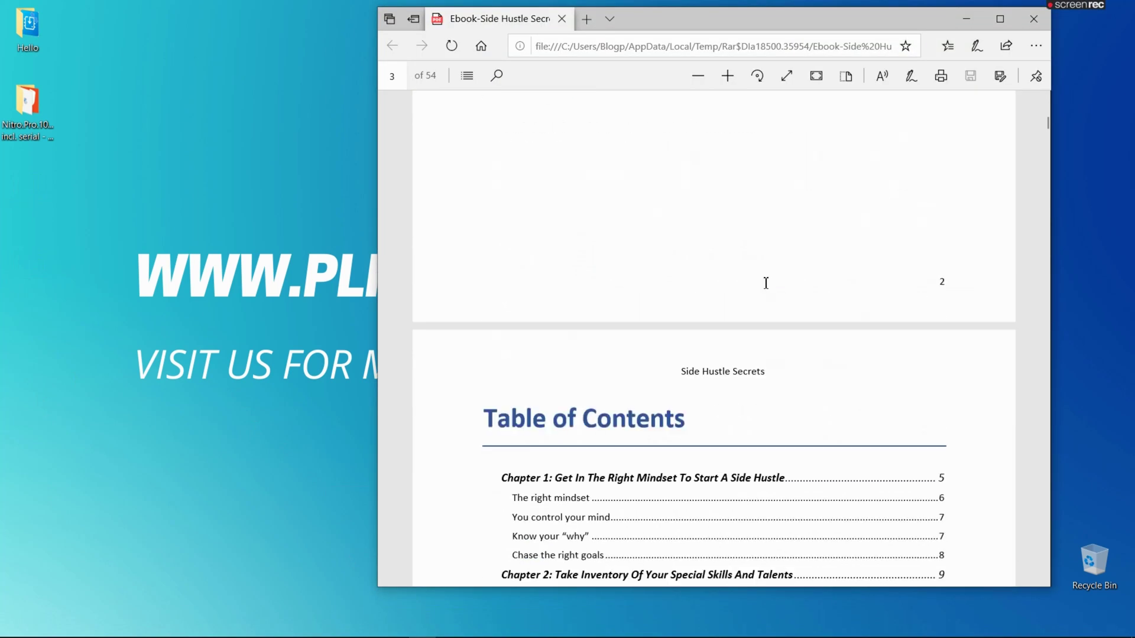
scroll(766, 284, down, 3)
scroll(766, 284, down, 5)
scroll(765, 285, up, 3)
scroll(765, 290, up, 5)
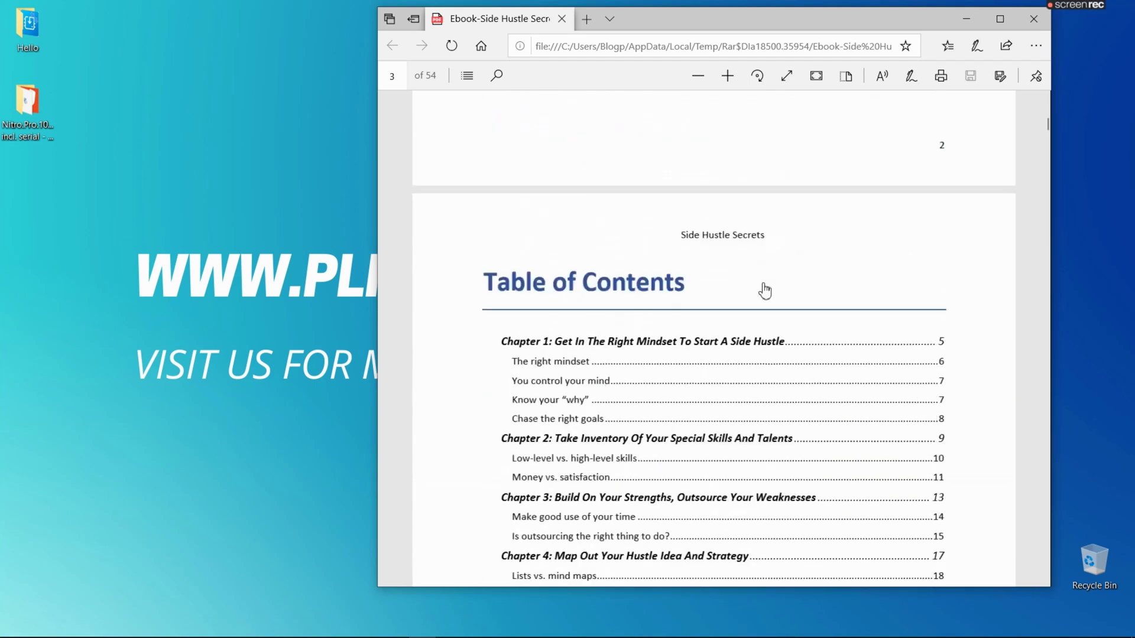
scroll(765, 290, up, 5)
scroll(765, 289, up, 5)
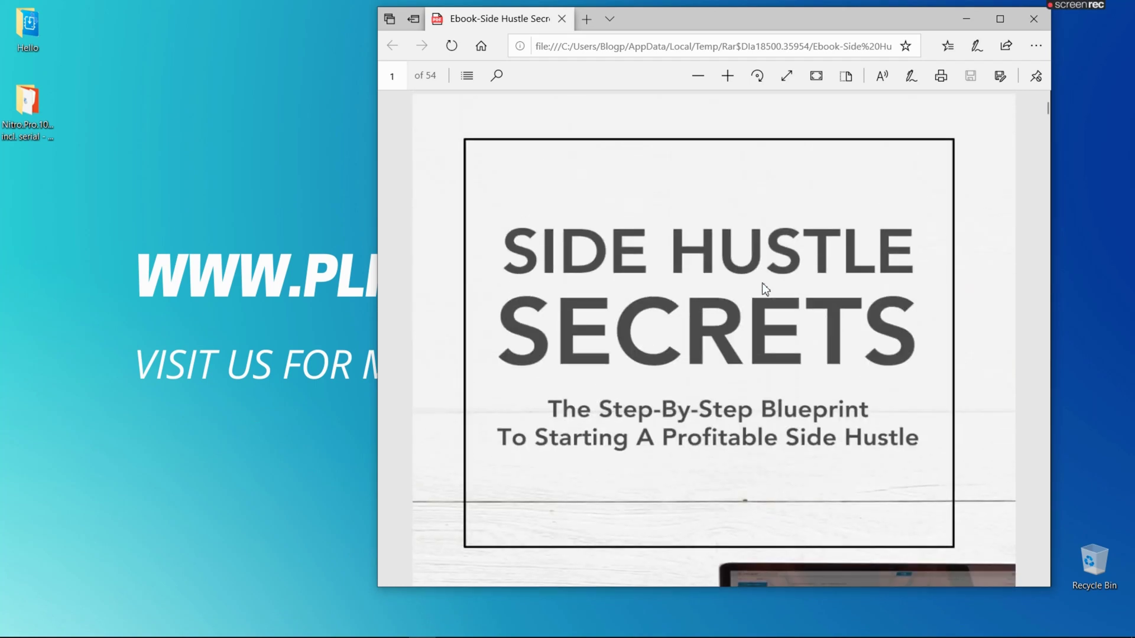
scroll(762, 284, down, 5)
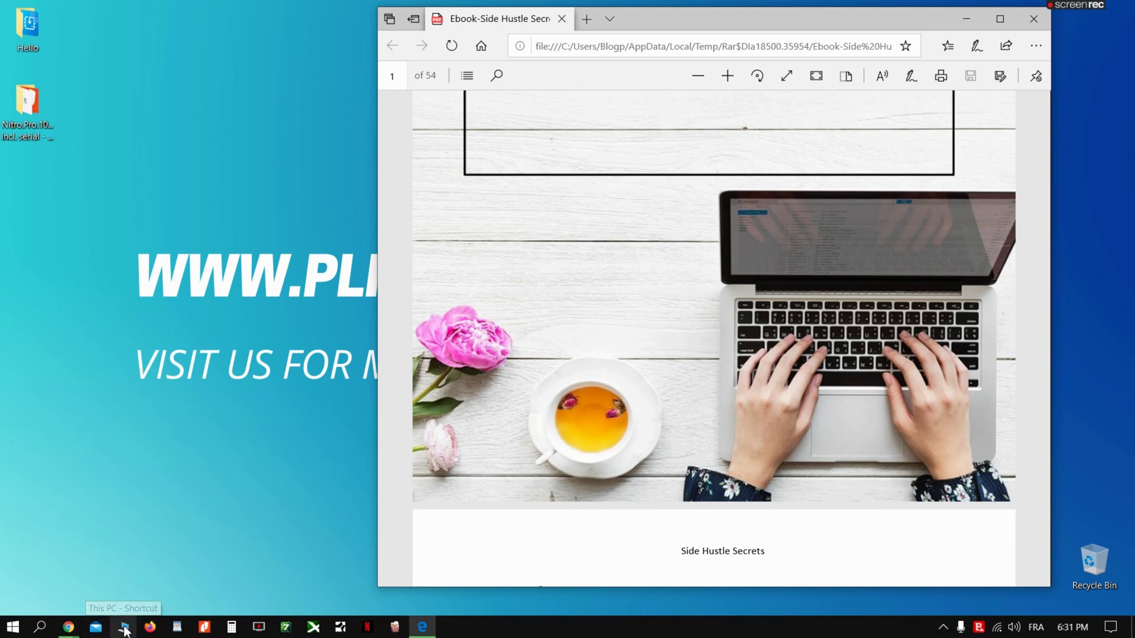
click(130, 629)
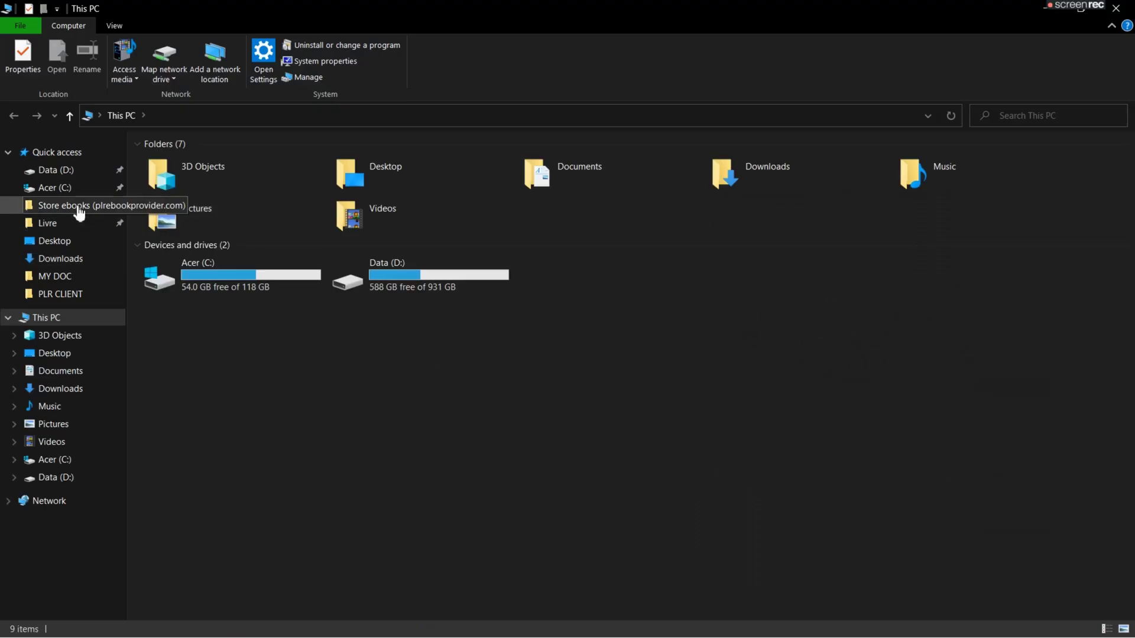
Open sidehustlesecrets.zip from Store ebooks, enter its folder and open the Private Label Rights PDF.
click(71, 205)
double_click(500, 403)
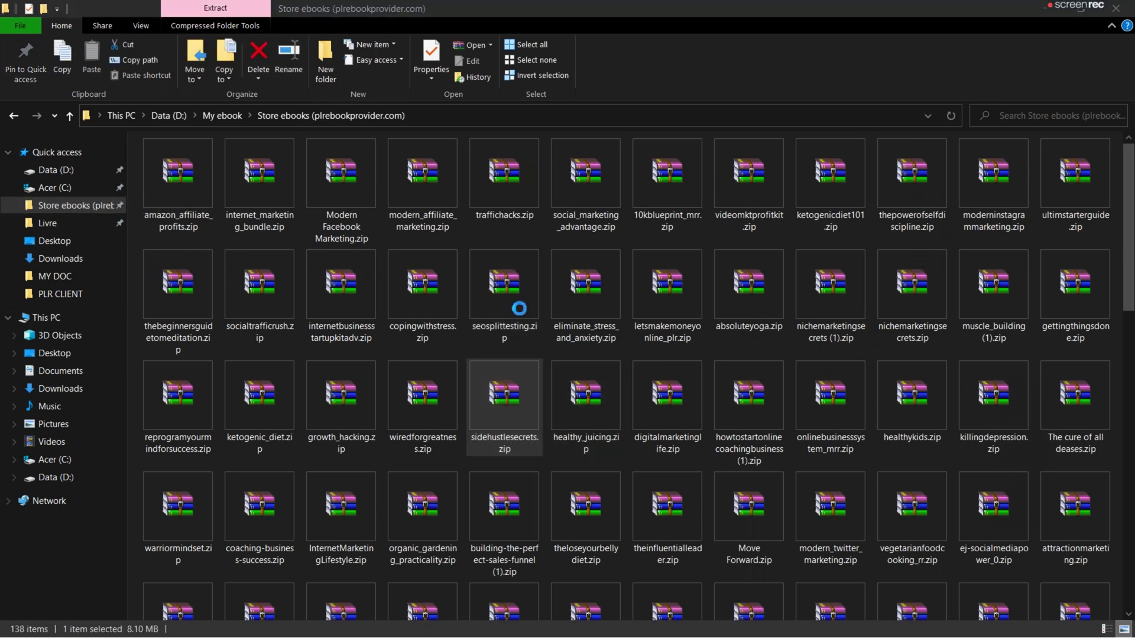
click(346, 159)
double_click(345, 155)
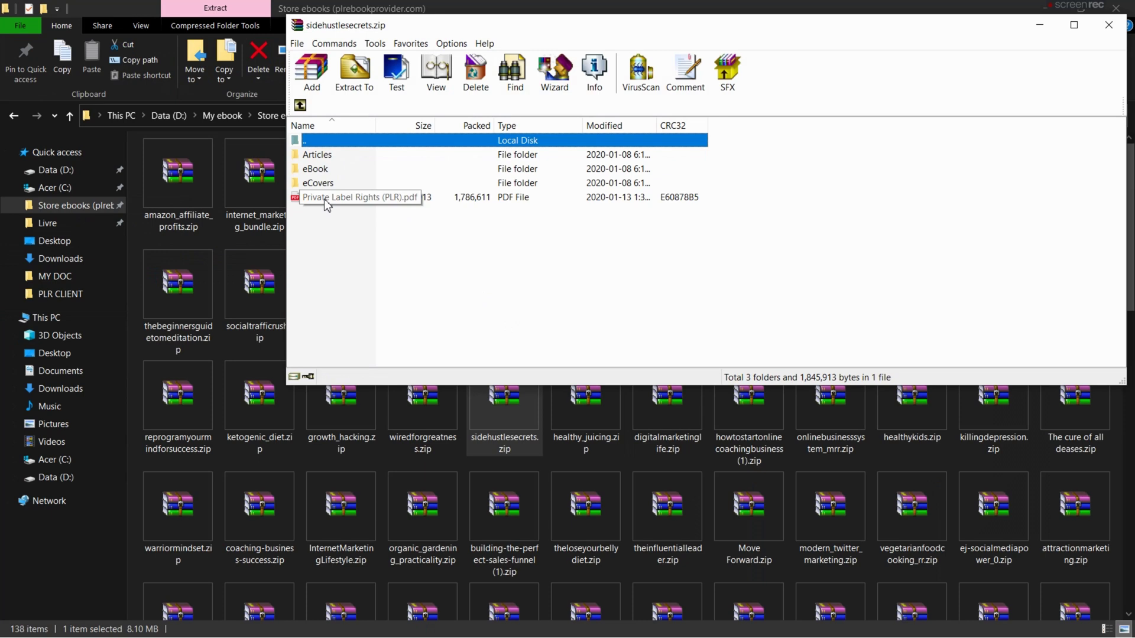
click(324, 199)
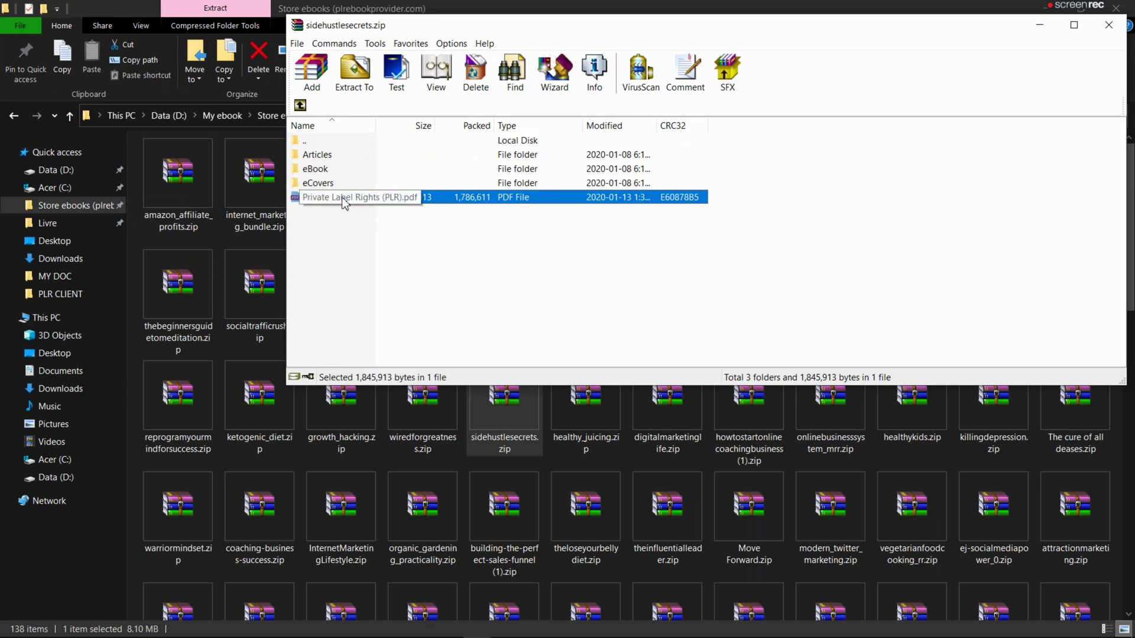
double_click(342, 196)
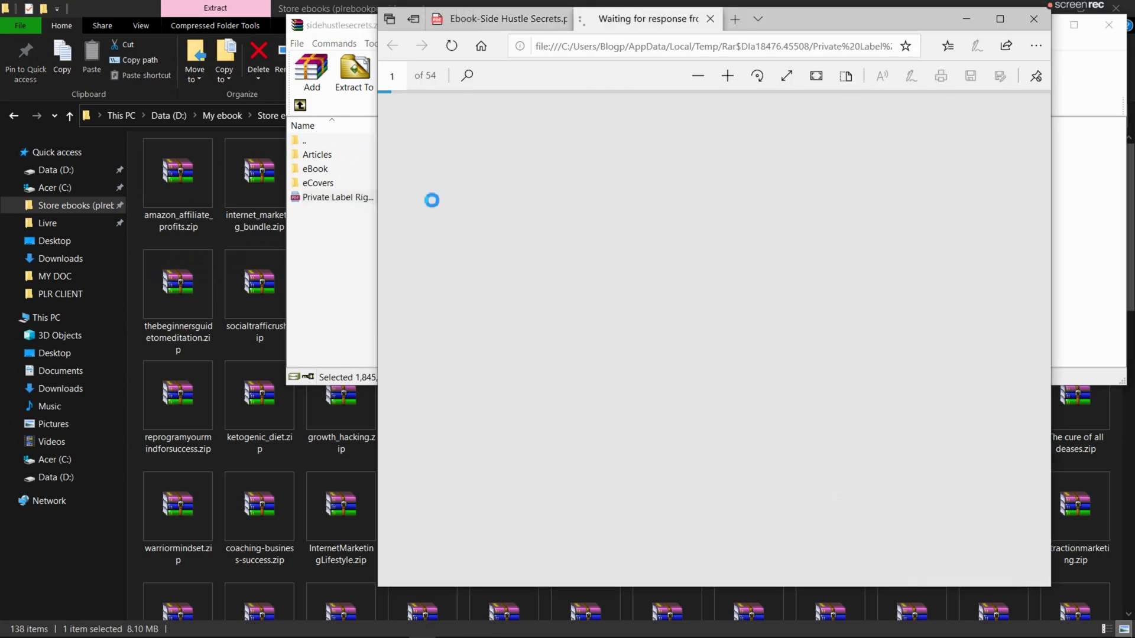
Read through the two-page Private Label Rights terms, then close Edge with all its tabs.
scroll(704, 362, down, 1)
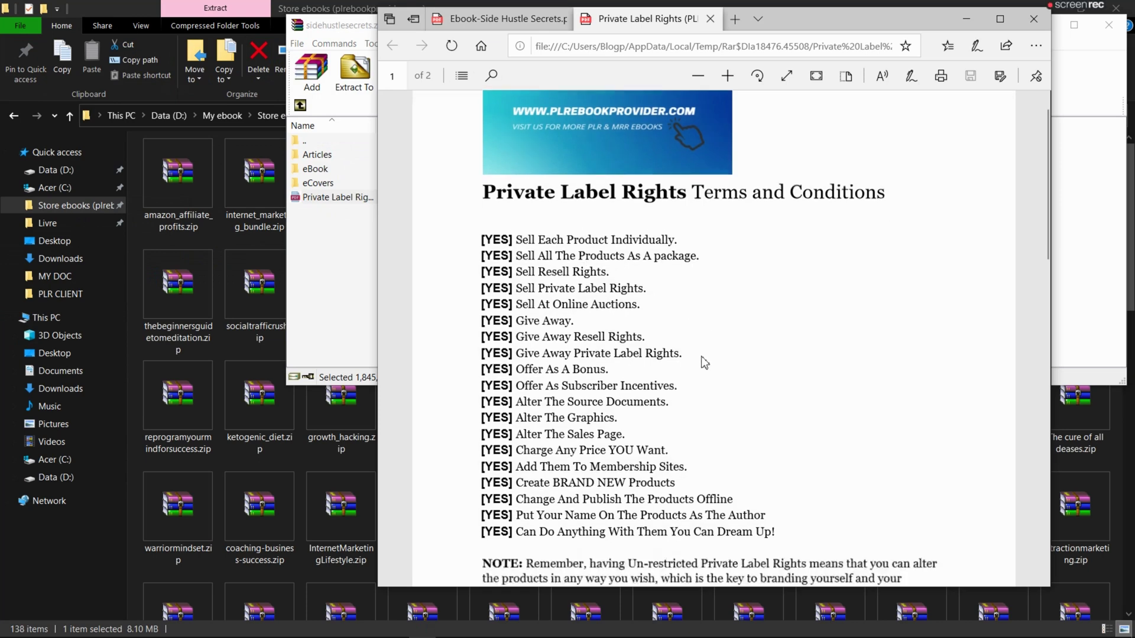
scroll(704, 363, down, 2)
scroll(704, 362, down, 5)
scroll(703, 362, down, 3)
scroll(703, 361, down, 5)
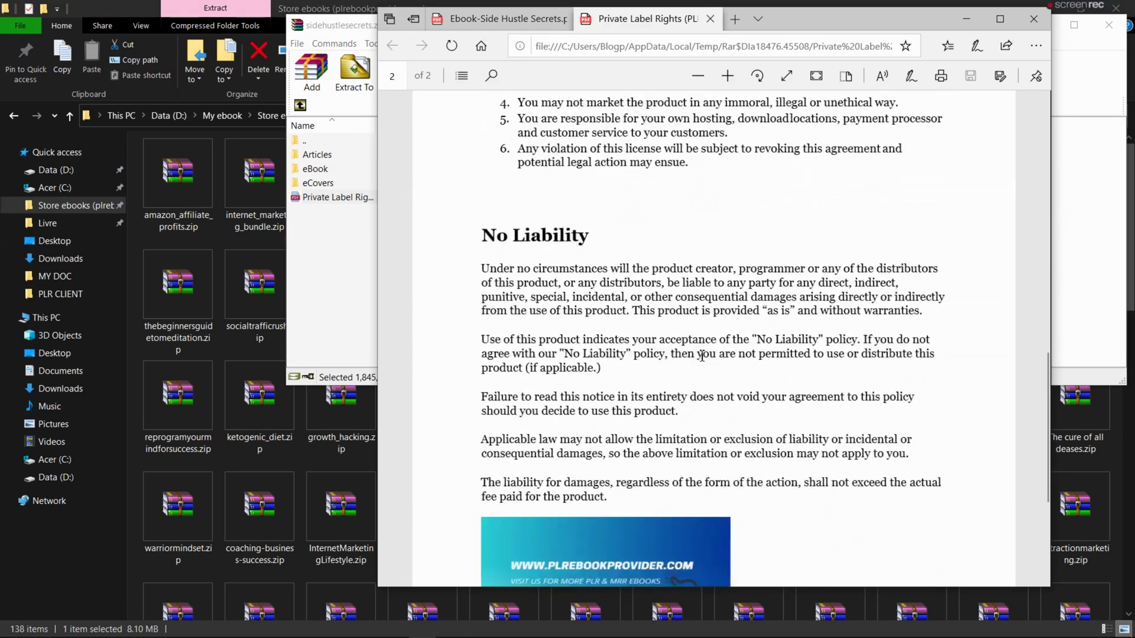
scroll(702, 360, down, 1)
scroll(702, 359, up, 15)
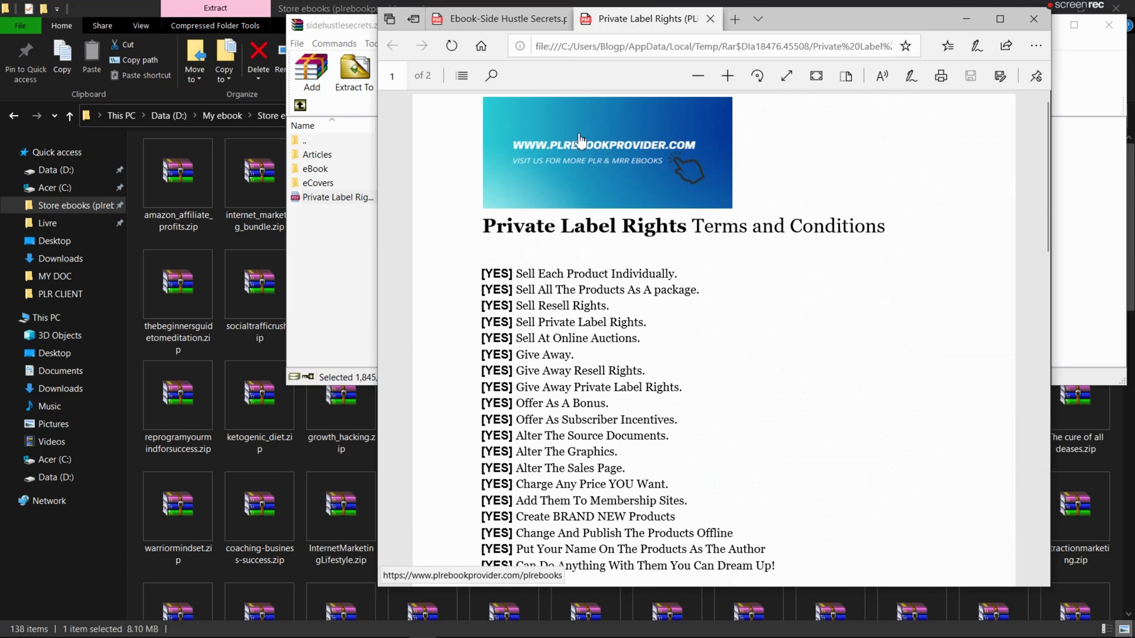
scroll(582, 236, down, 6)
scroll(586, 347, up, 6)
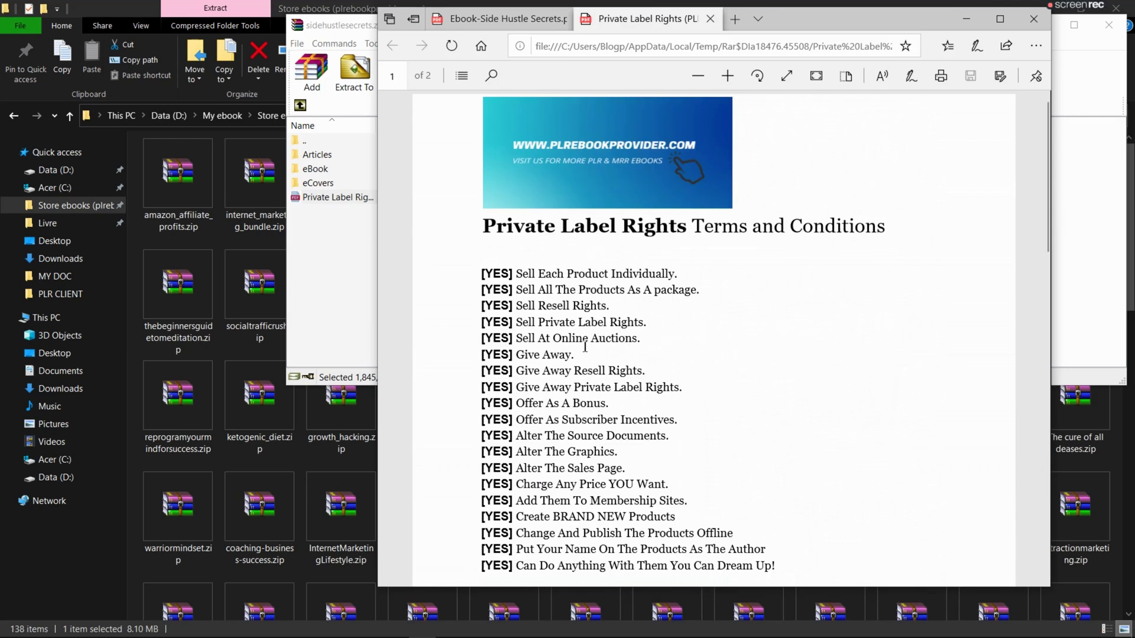
scroll(761, 274, down, 4)
scroll(760, 274, down, 9)
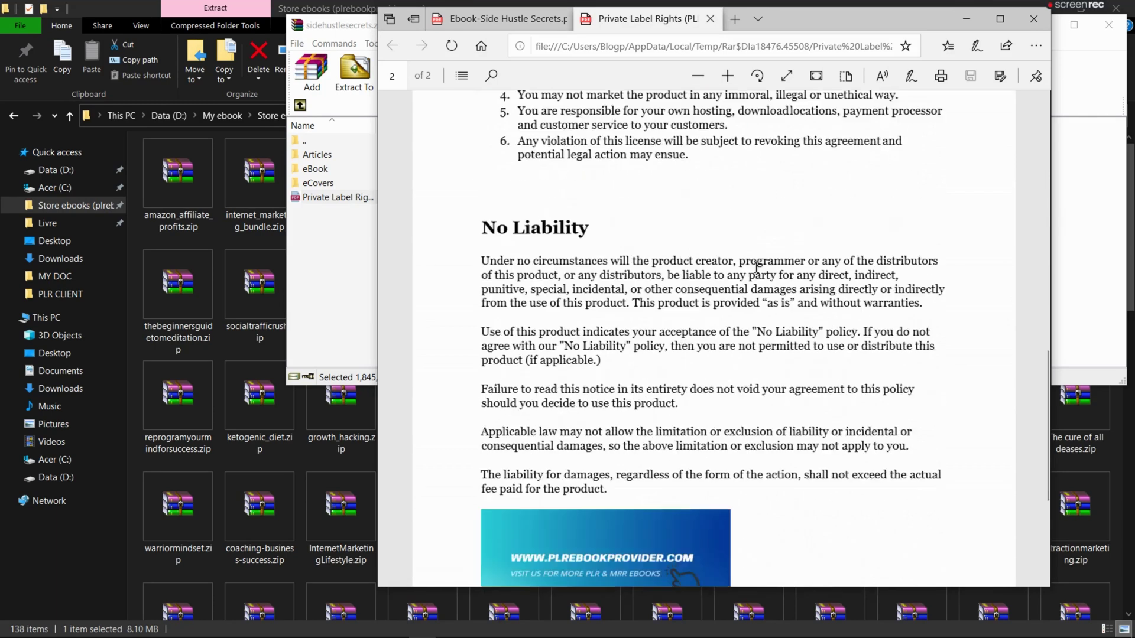
scroll(761, 284, down, 2)
scroll(755, 291, up, 10)
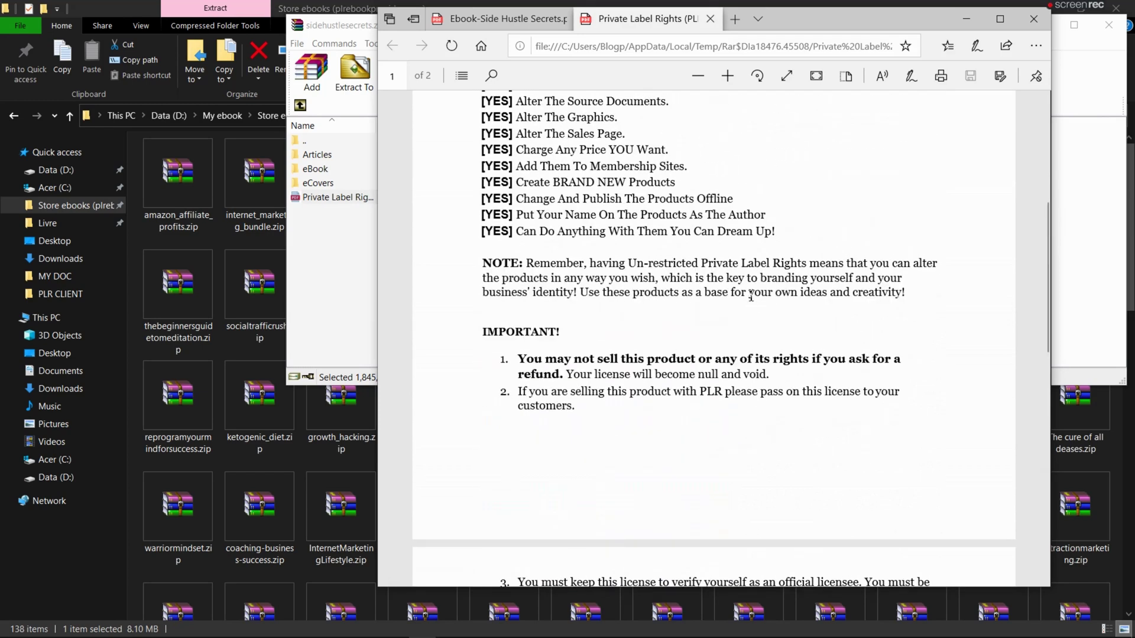
click(1035, 23)
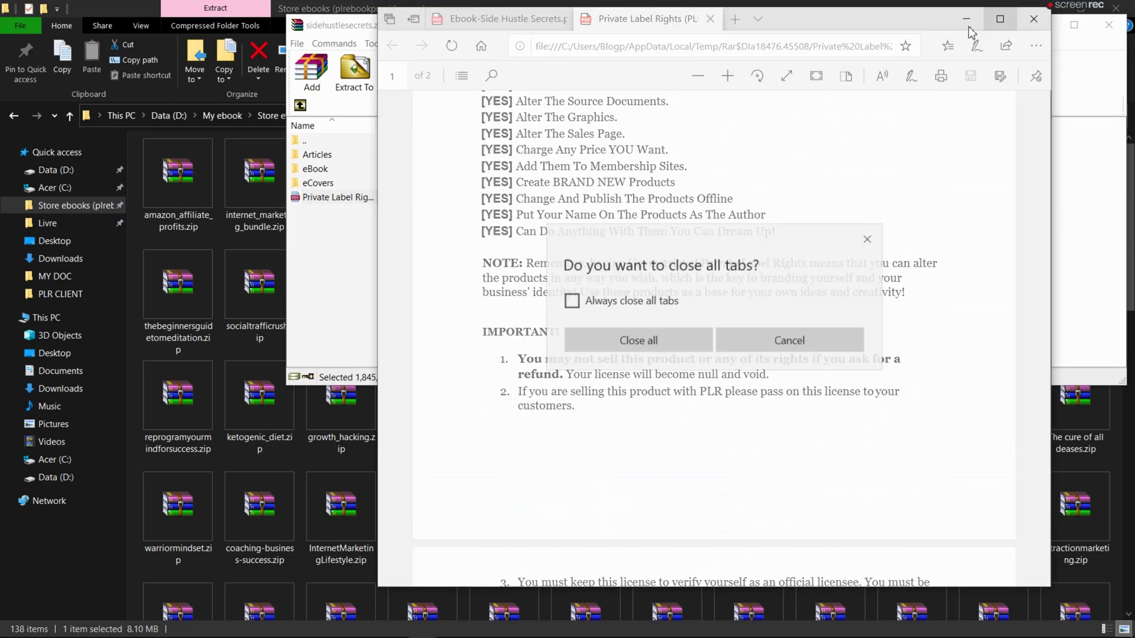
click(675, 335)
Close the WinRAR archive window and the ebook folder window.
drag(932, 32, 784, 93)
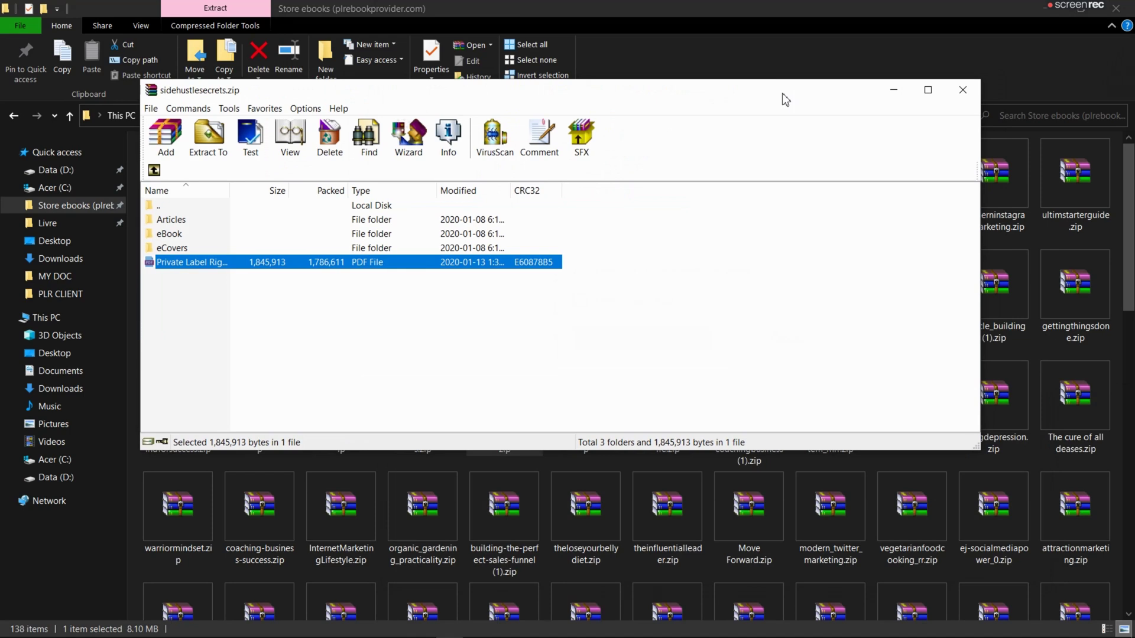
click(958, 86)
click(1089, 7)
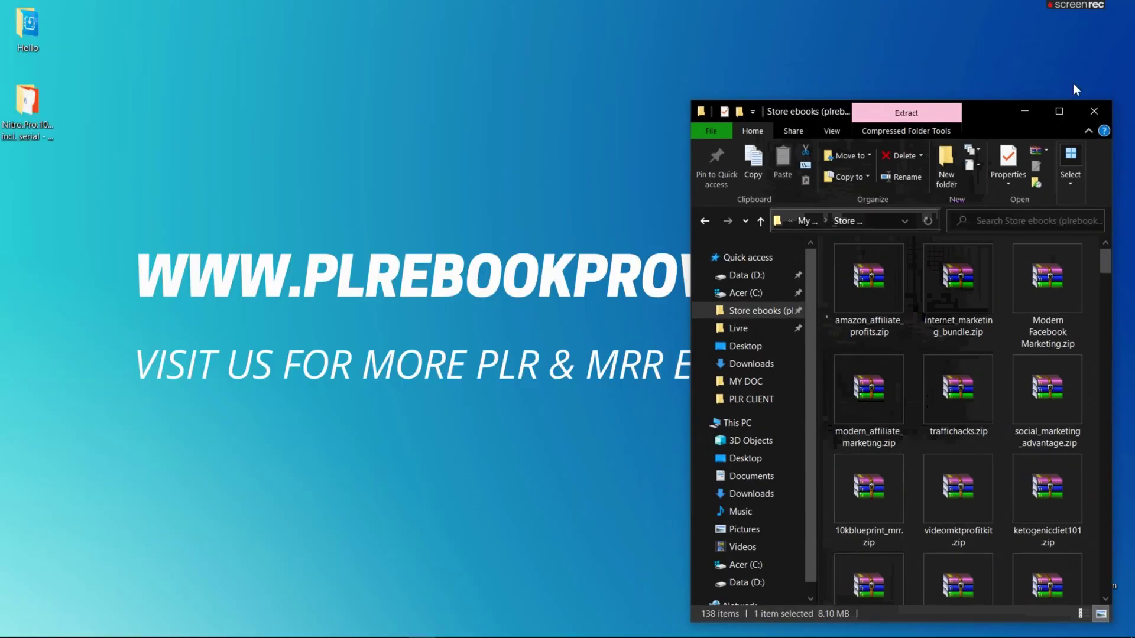
click(1095, 114)
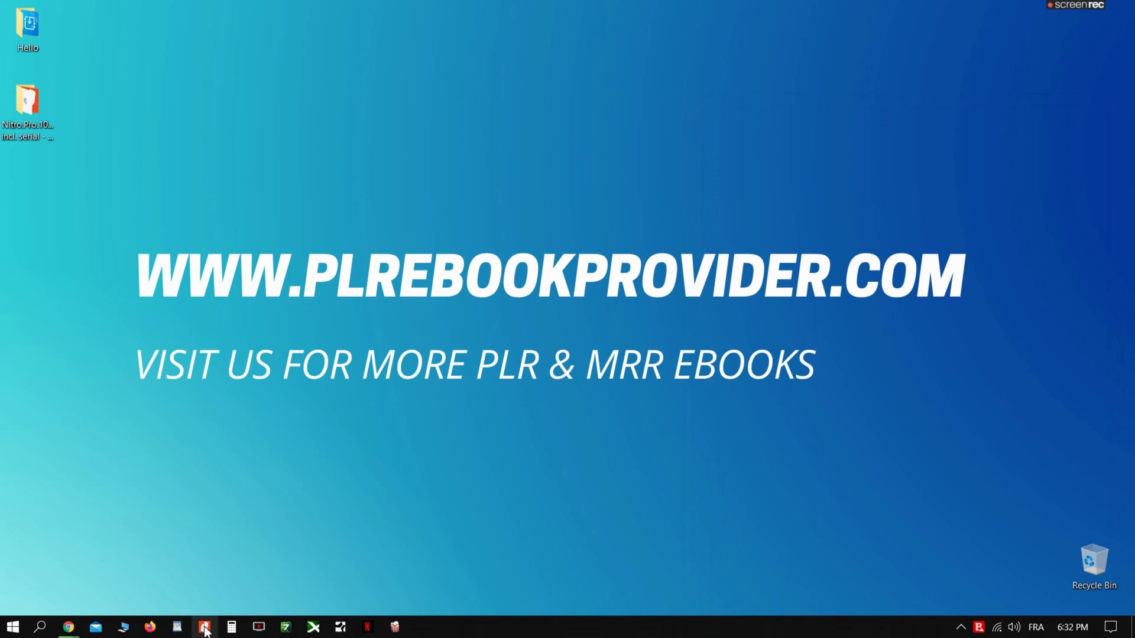
Find the Nitro Pro 10 shortcut in the desktop Nitro folder and launch Nitro Pro 10.
click(40, 120)
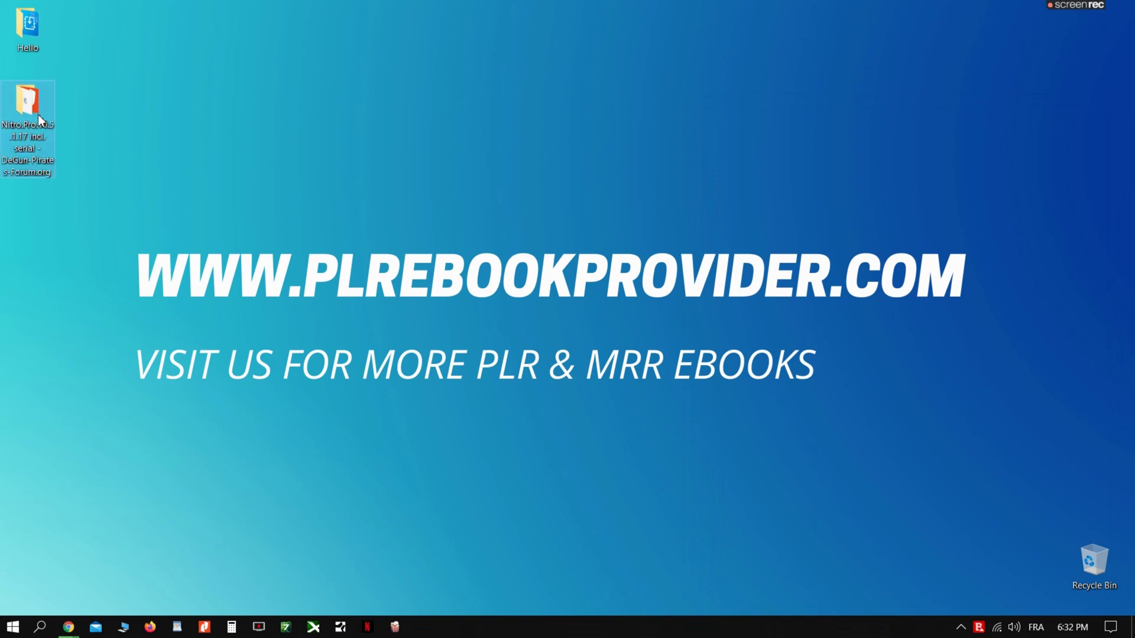
double_click(40, 120)
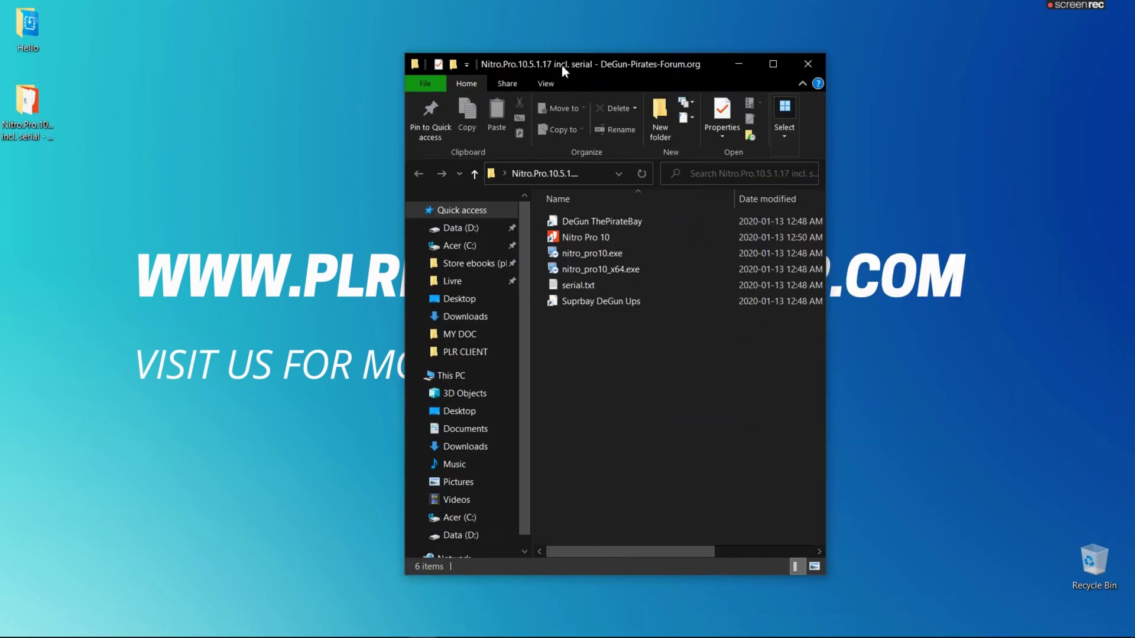
drag(858, 112, 528, 74)
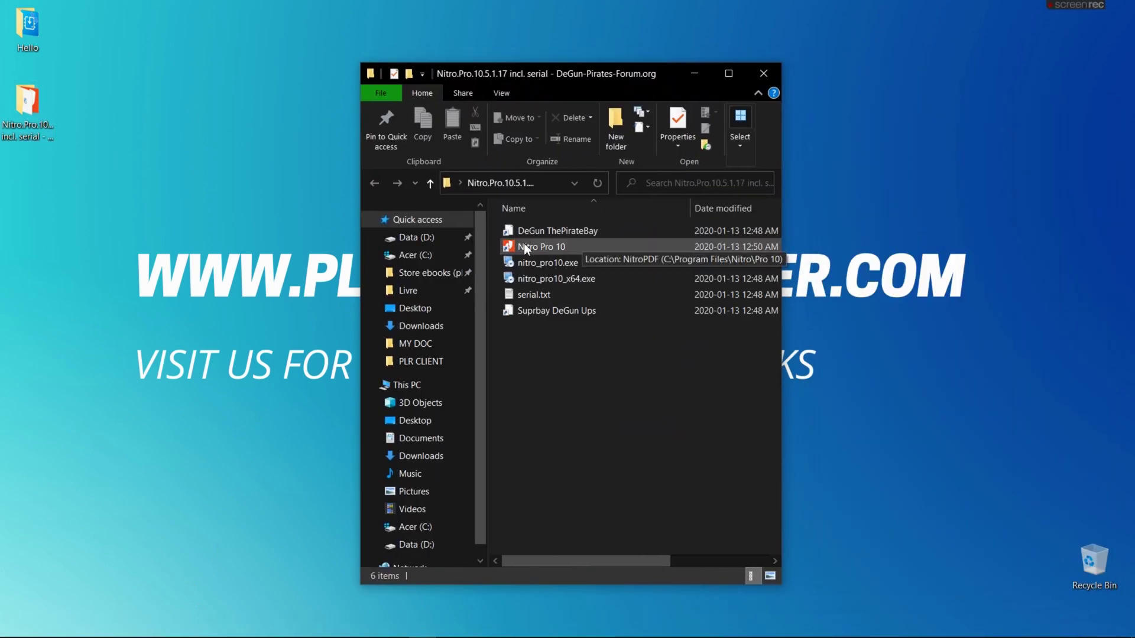
click(560, 246)
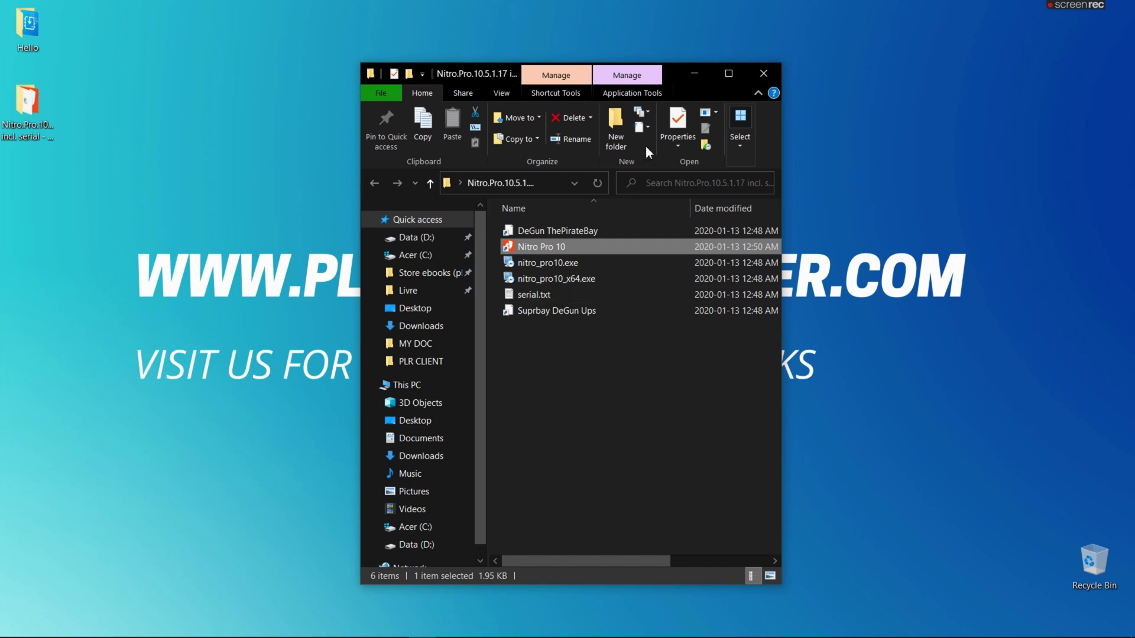
click(764, 76)
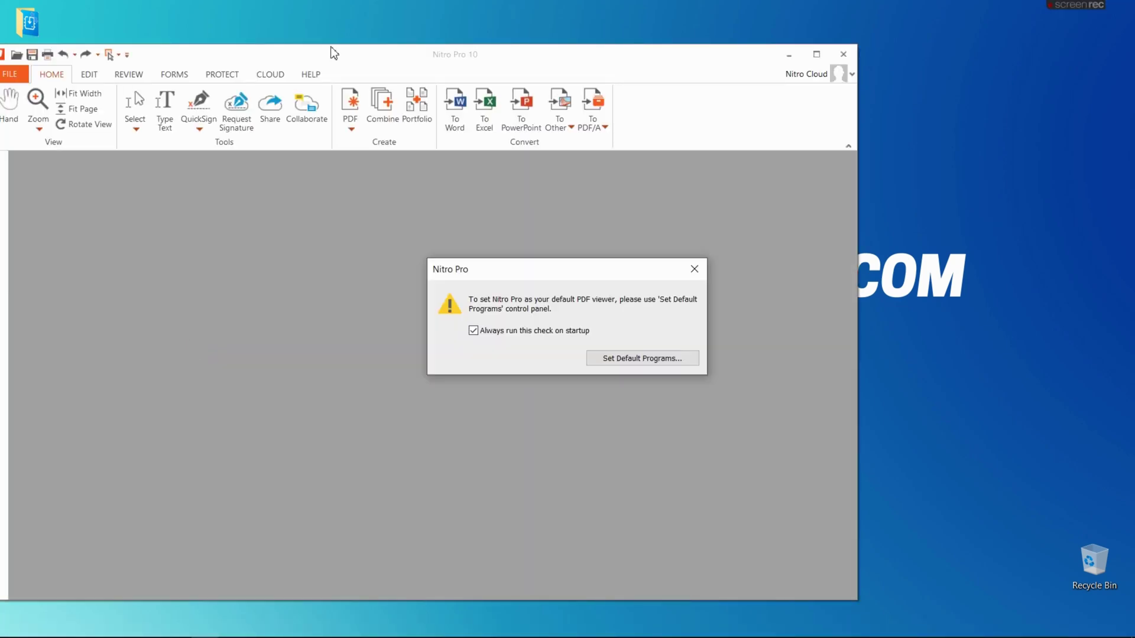
Dismiss the default PDF viewer prompt and close the Quick Start Guide.
click(694, 269)
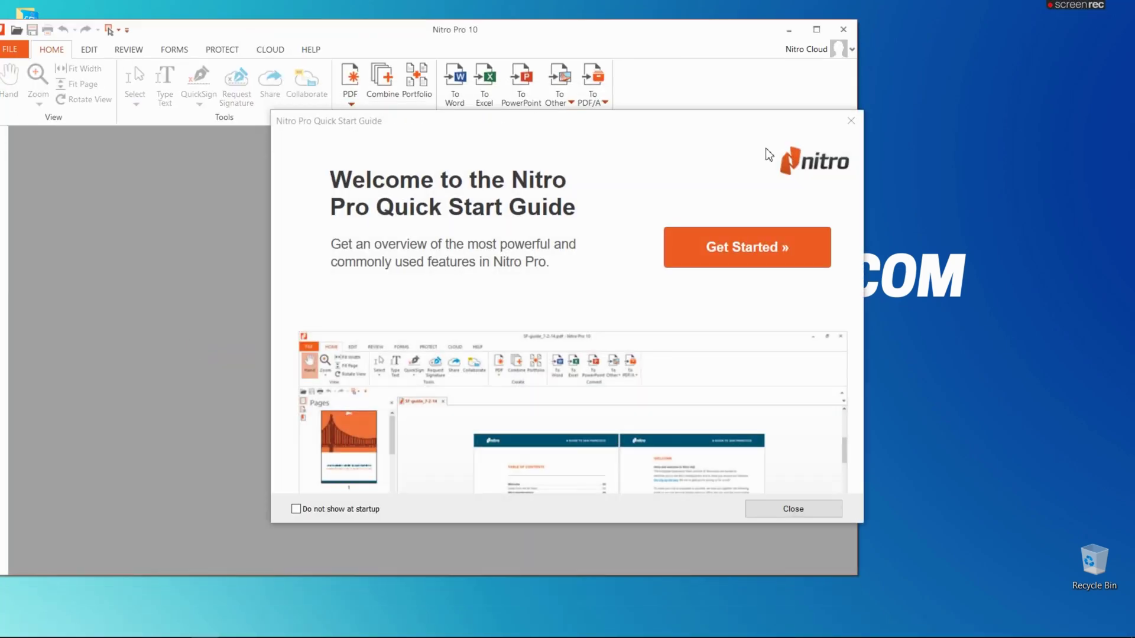
click(852, 122)
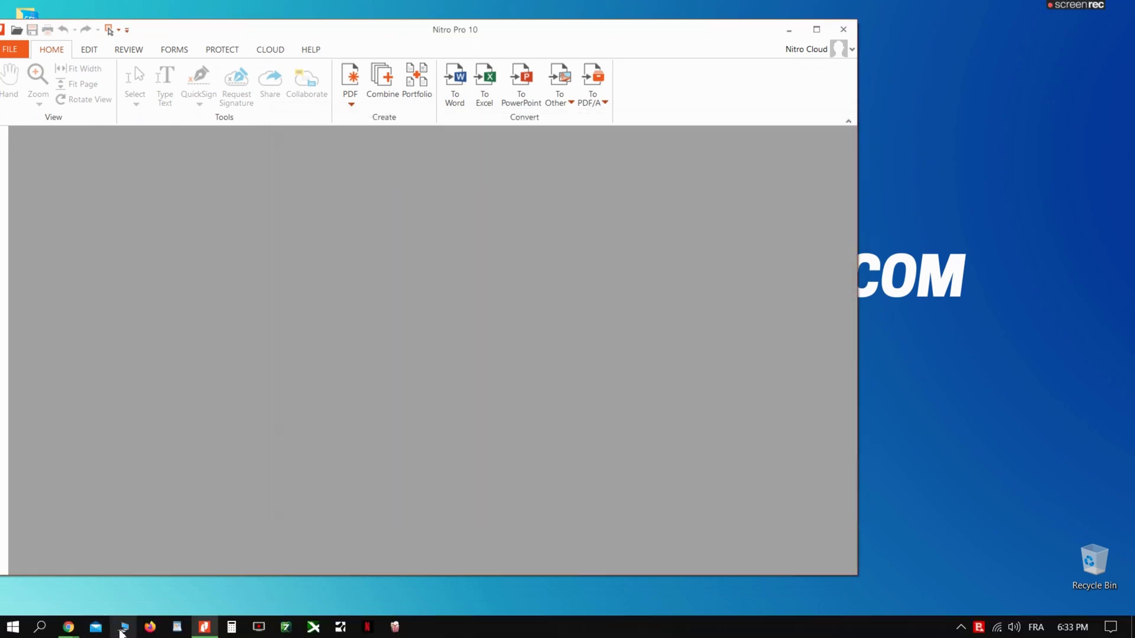
Reopen sidehustlesecrets.zip from Store ebooks in WinRAR and enter its SideHustleSecrets folder.
click(124, 628)
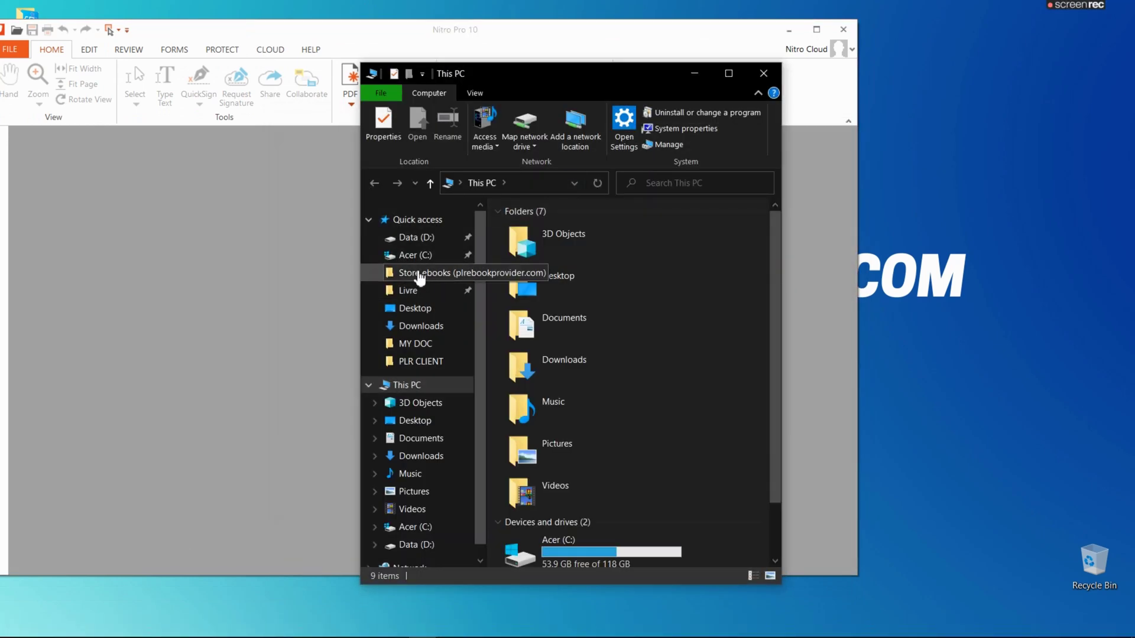
click(425, 273)
click(729, 73)
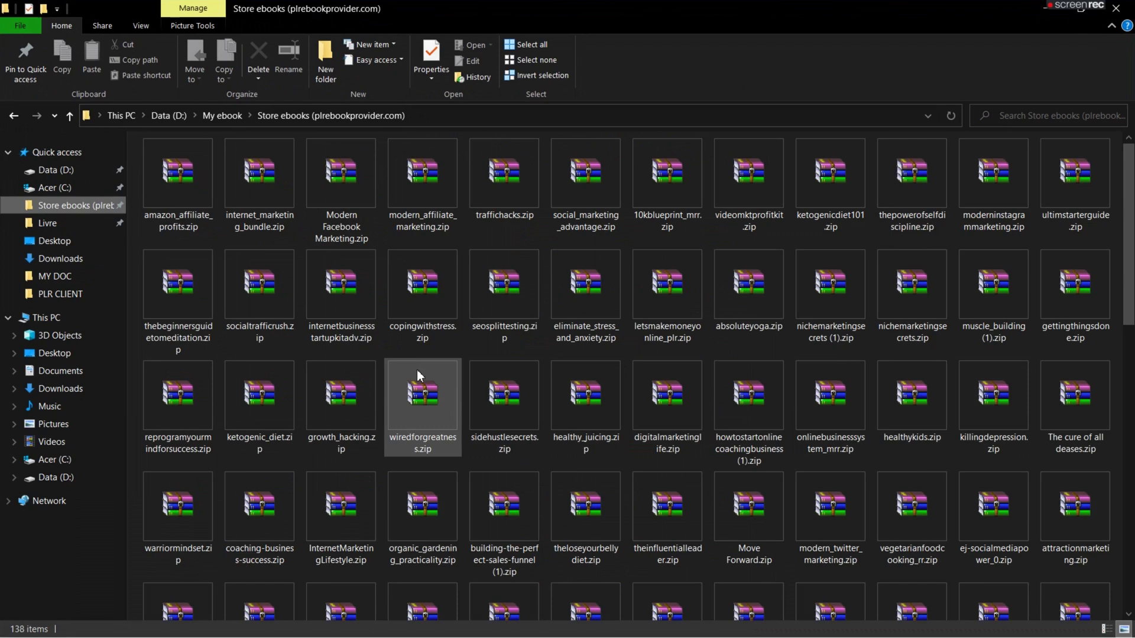
double_click(499, 410)
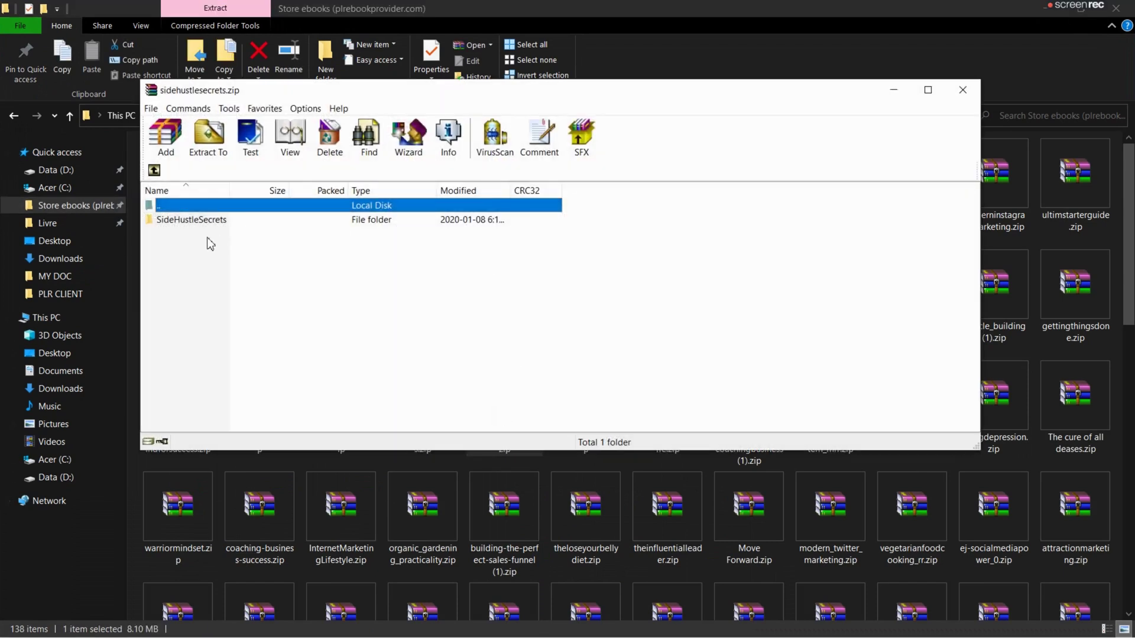
click(213, 221)
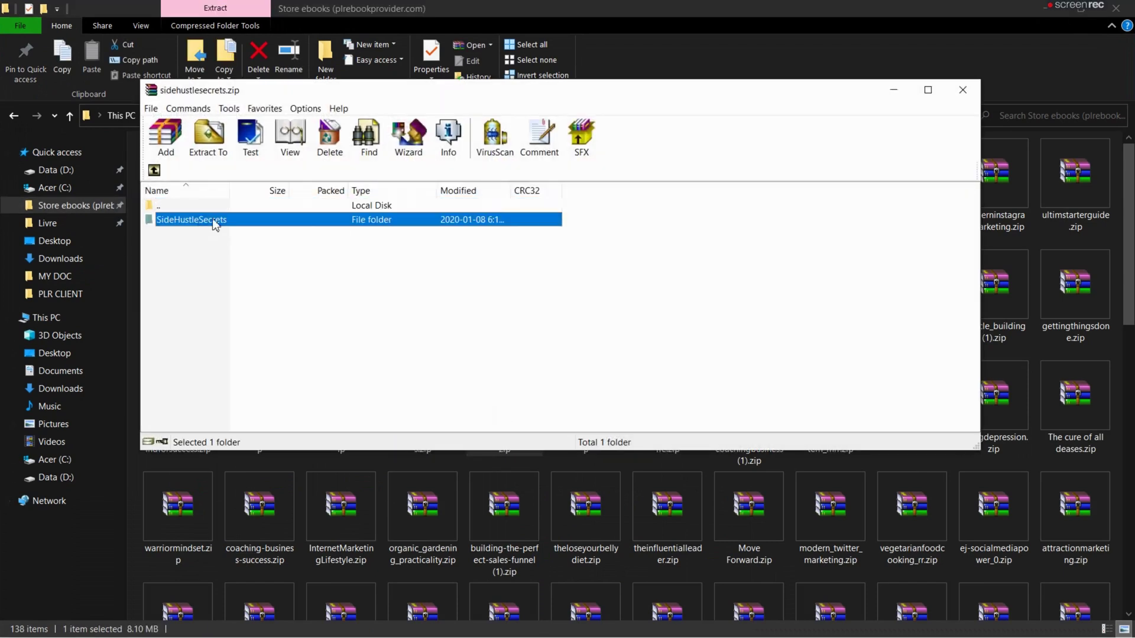
click(1041, 12)
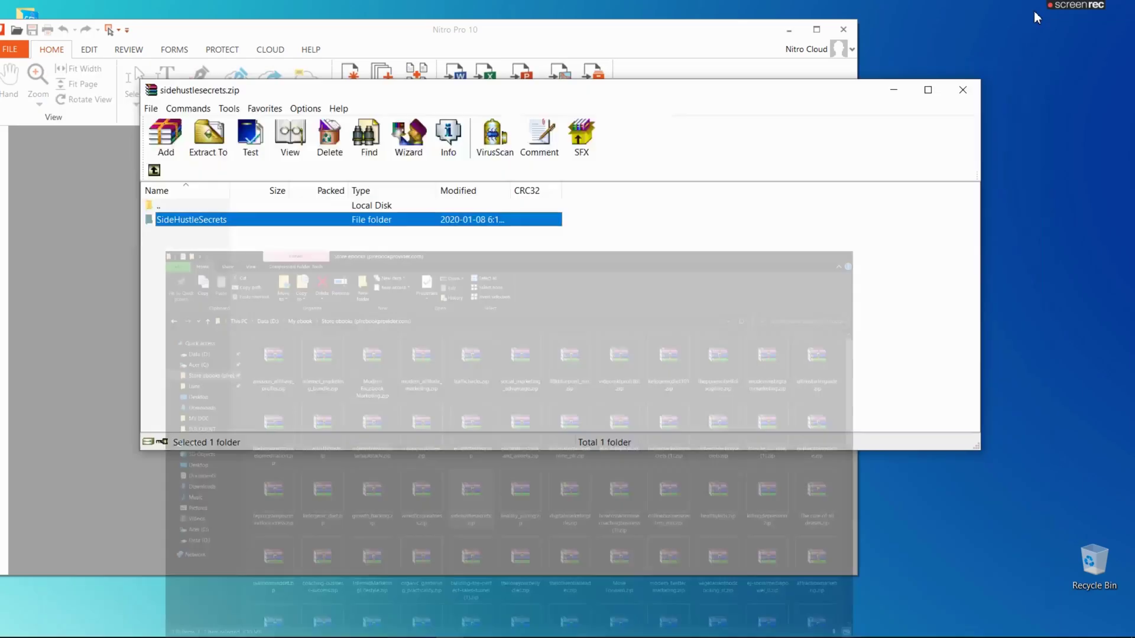
drag(555, 98, 841, 79)
double_click(520, 201)
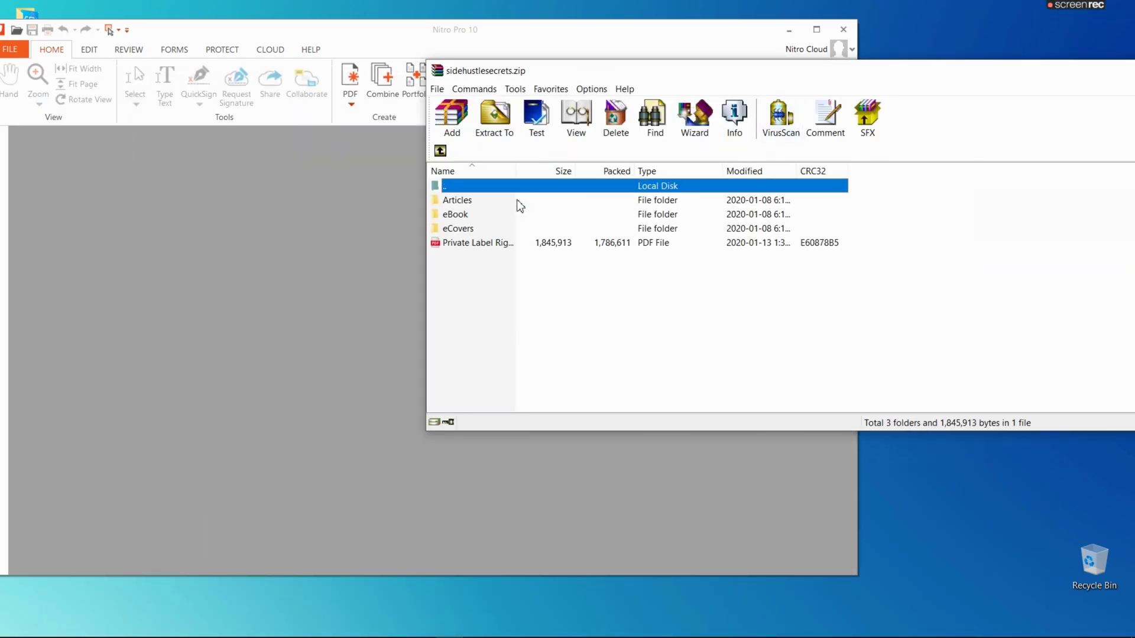
Drag the Ebook-Side Hustle Secrets PDF from the archive's eBook folder into Nitro Pro and maximize it.
drag(571, 75, 872, 84)
double_click(762, 222)
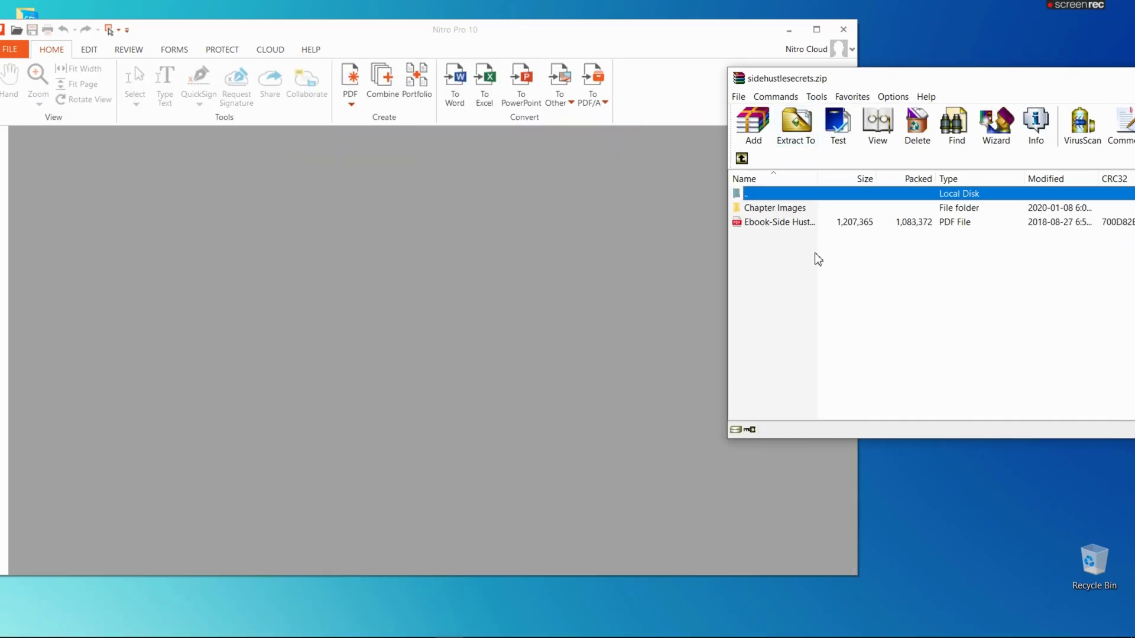
click(784, 223)
drag(753, 225, 477, 275)
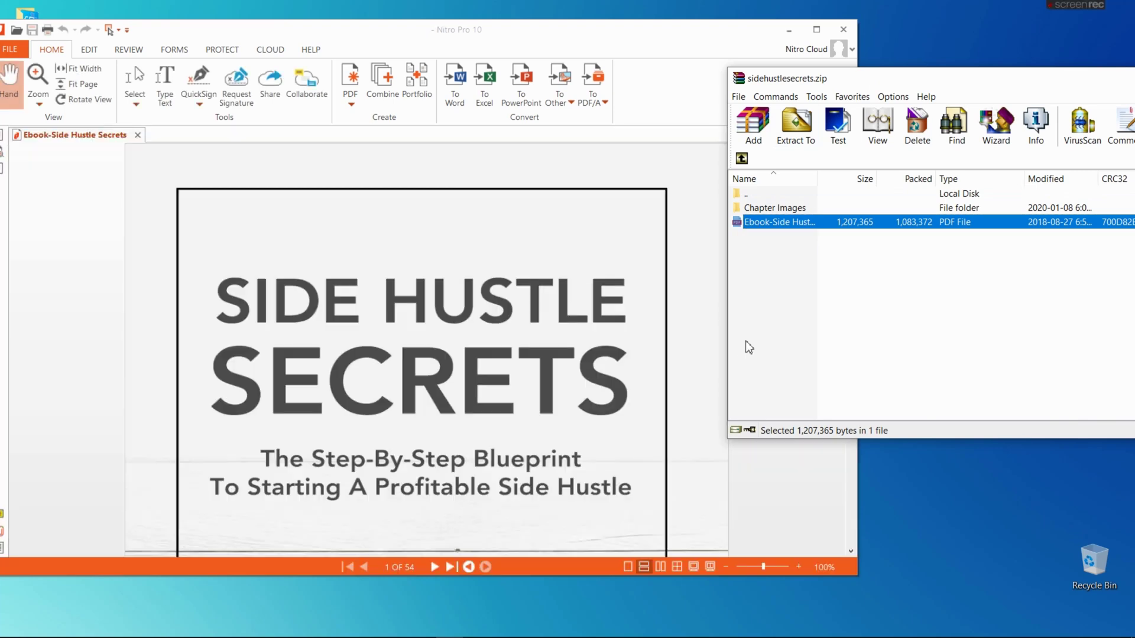
double_click(405, 37)
Scroll around the SIDE HUSTLE SECRETS cover page to review it.
scroll(562, 389, down, 3)
scroll(562, 388, down, 5)
scroll(559, 381, up, 7)
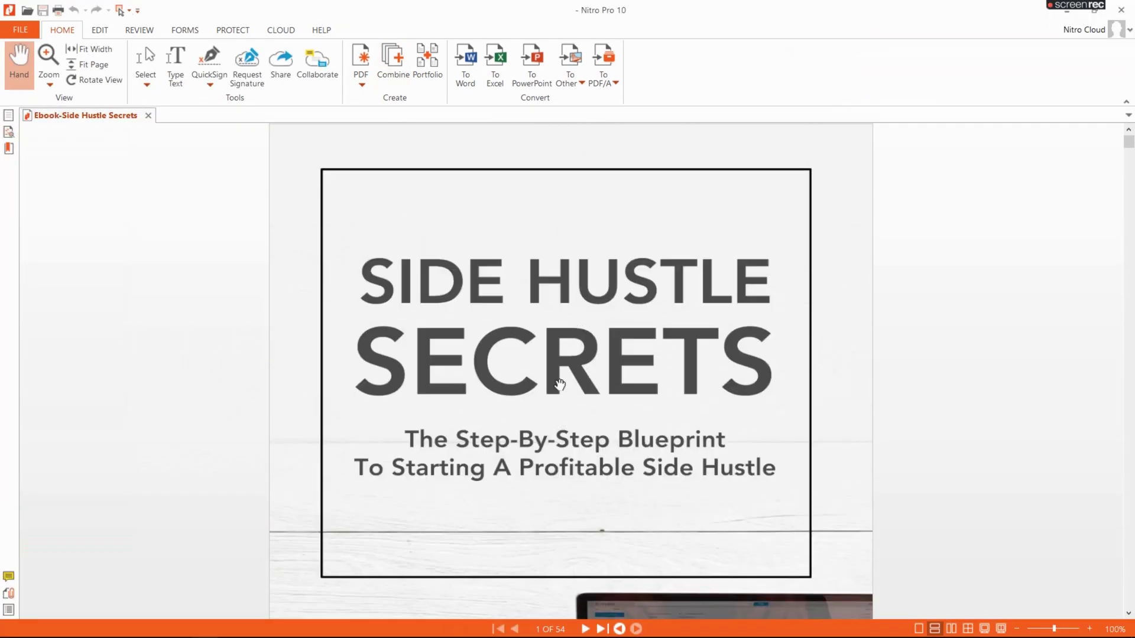
scroll(533, 321, down, 8)
scroll(532, 308, down, 10)
scroll(527, 294, down, 5)
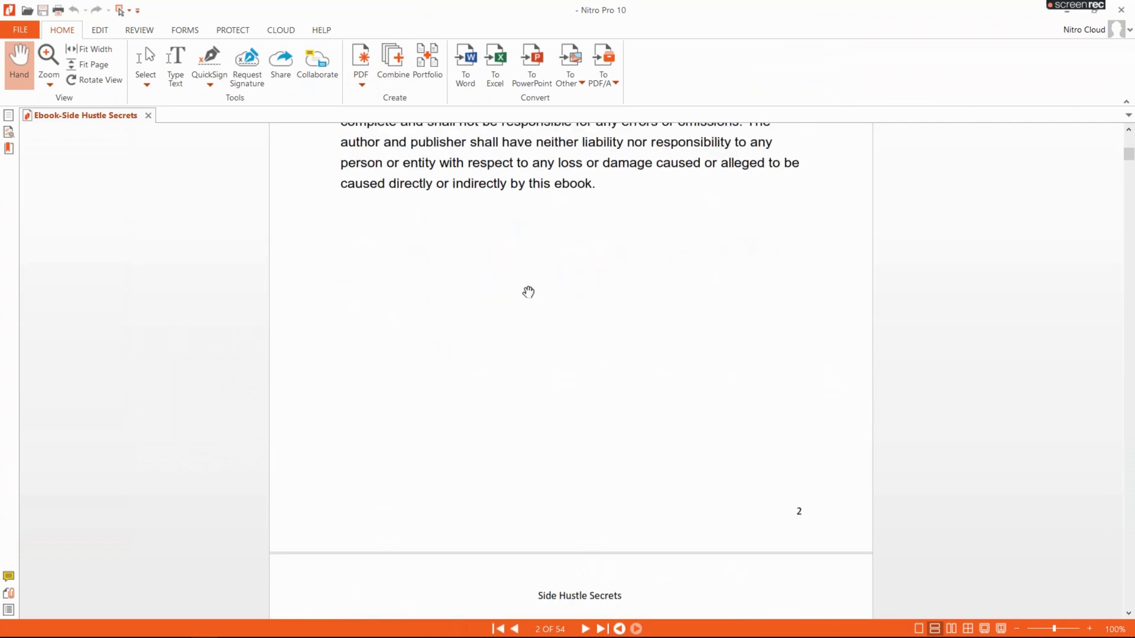
scroll(527, 294, up, 12)
scroll(527, 291, up, 4)
scroll(527, 290, up, 5)
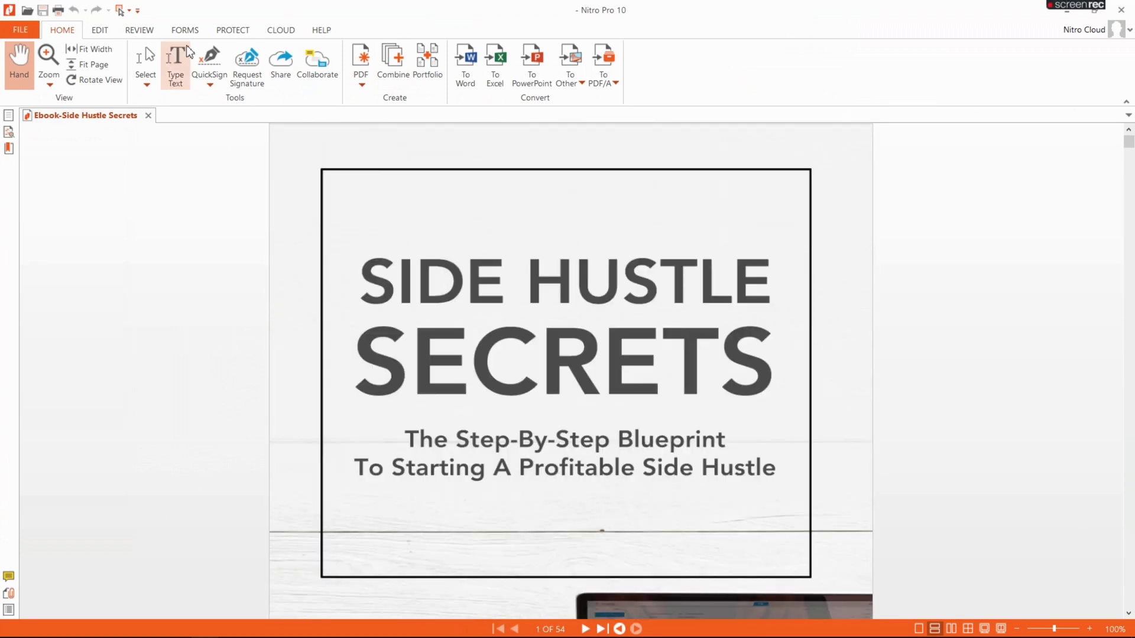
click(98, 31)
Delete the original cover image on page 1 in Edit mode.
click(75, 70)
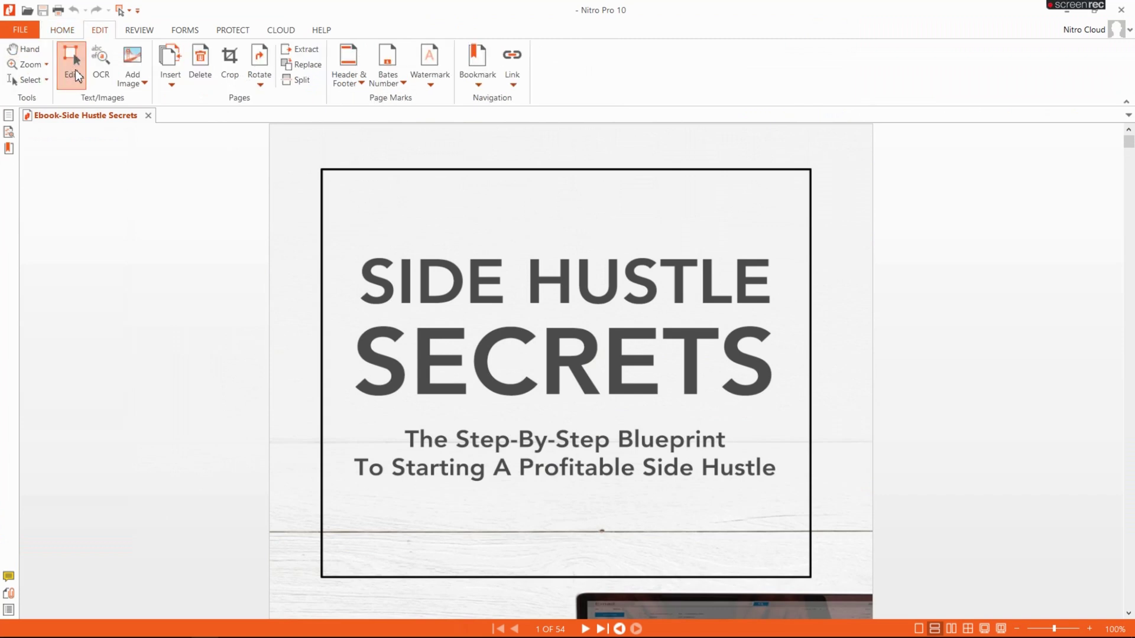
click(510, 328)
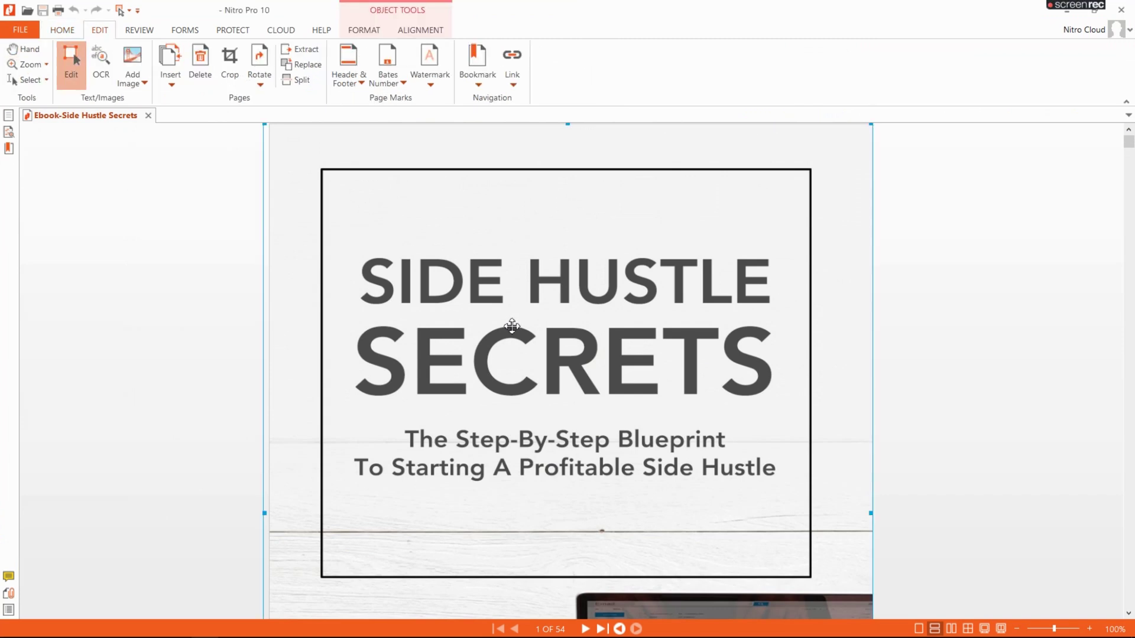
right_click(512, 325)
click(540, 385)
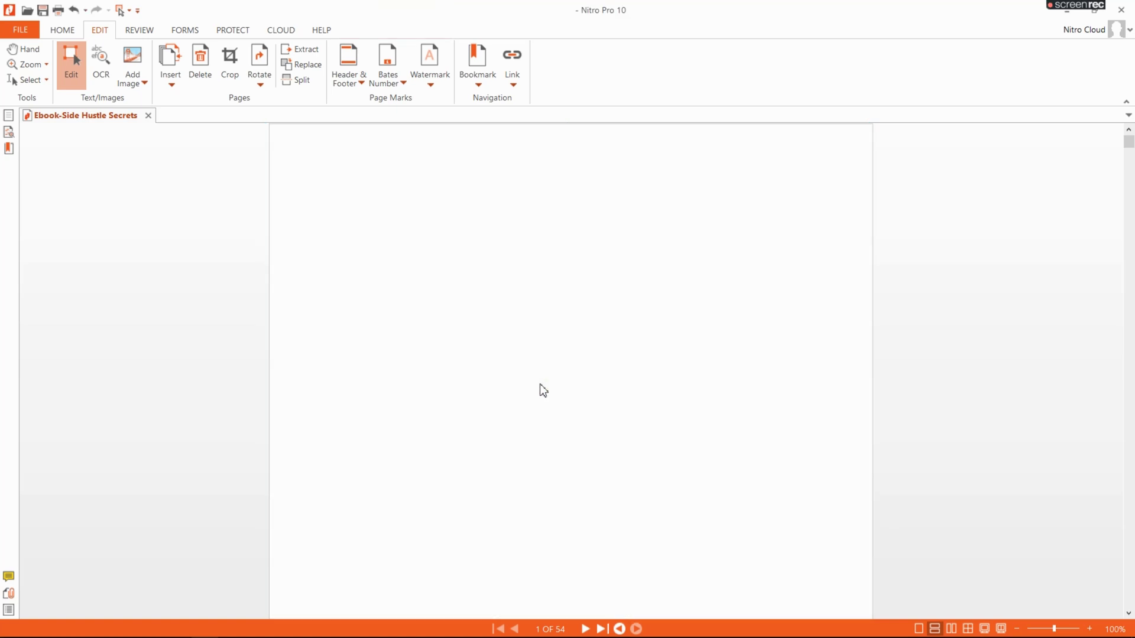
Insert powerful_mind.jpg from file onto the cover page and start enlarging it.
click(137, 59)
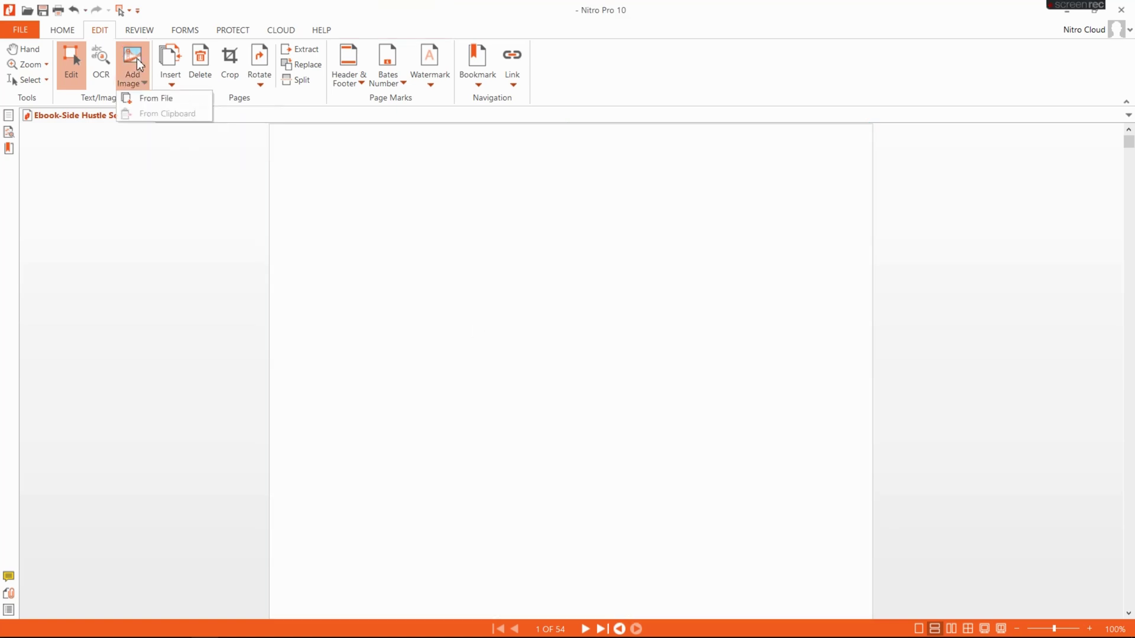
click(141, 100)
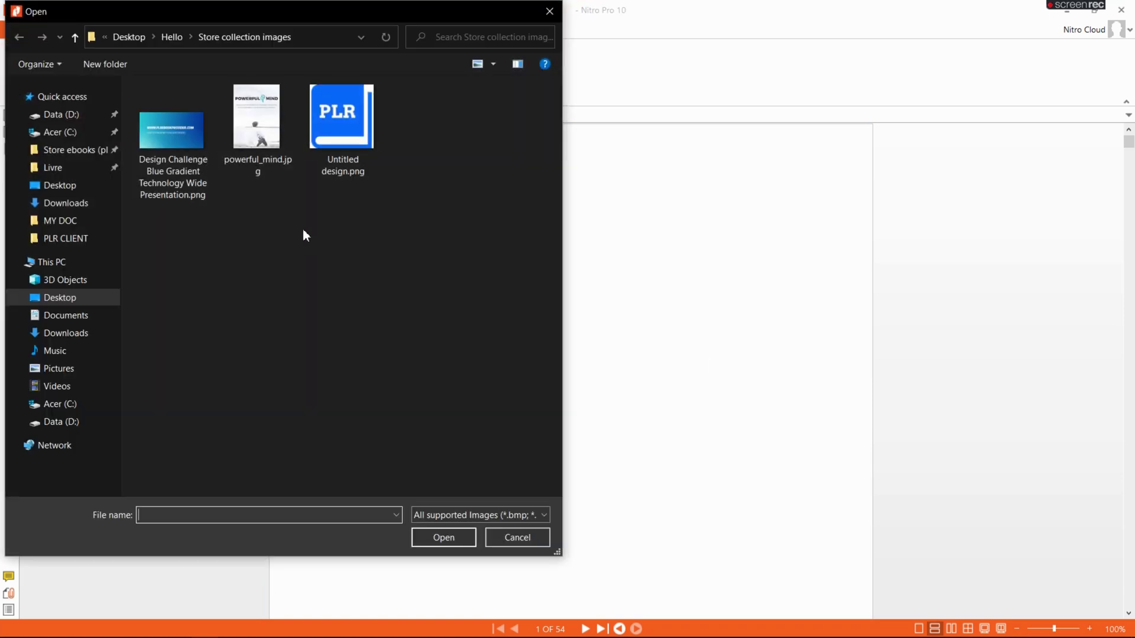
double_click(278, 135)
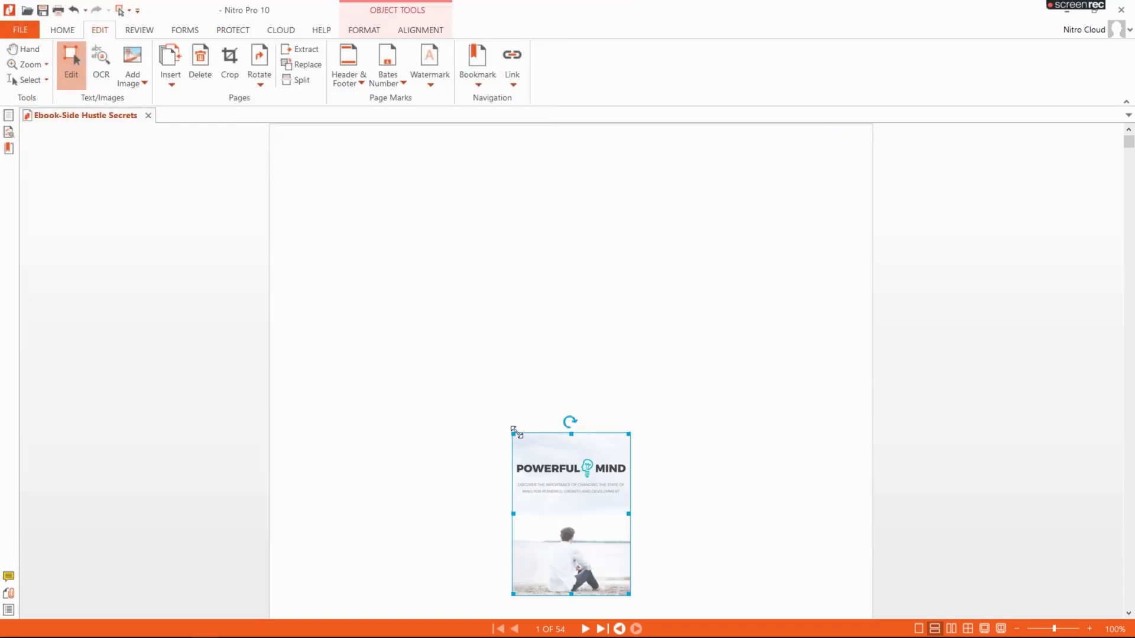
drag(514, 430, 308, 150)
drag(630, 385, 821, 387)
drag(565, 454, 568, 615)
Stretch and reposition the POWERFUL MIND image until it fills the cover page.
scroll(922, 390, up, 2)
scroll(906, 388, down, 4)
scroll(803, 398, down, 4)
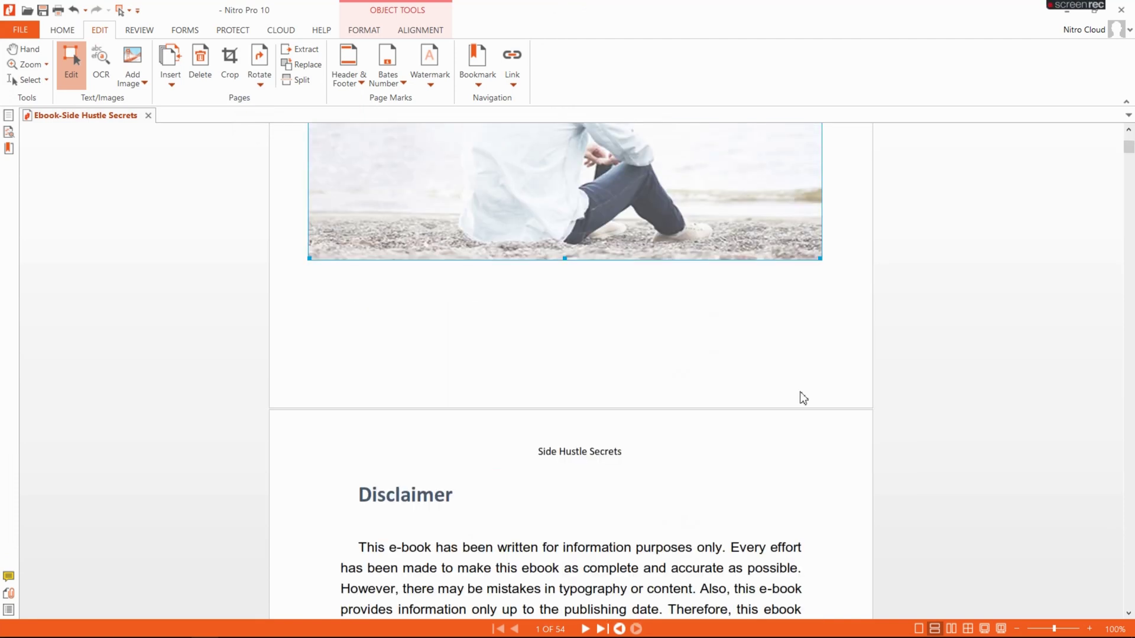
drag(565, 259, 566, 346)
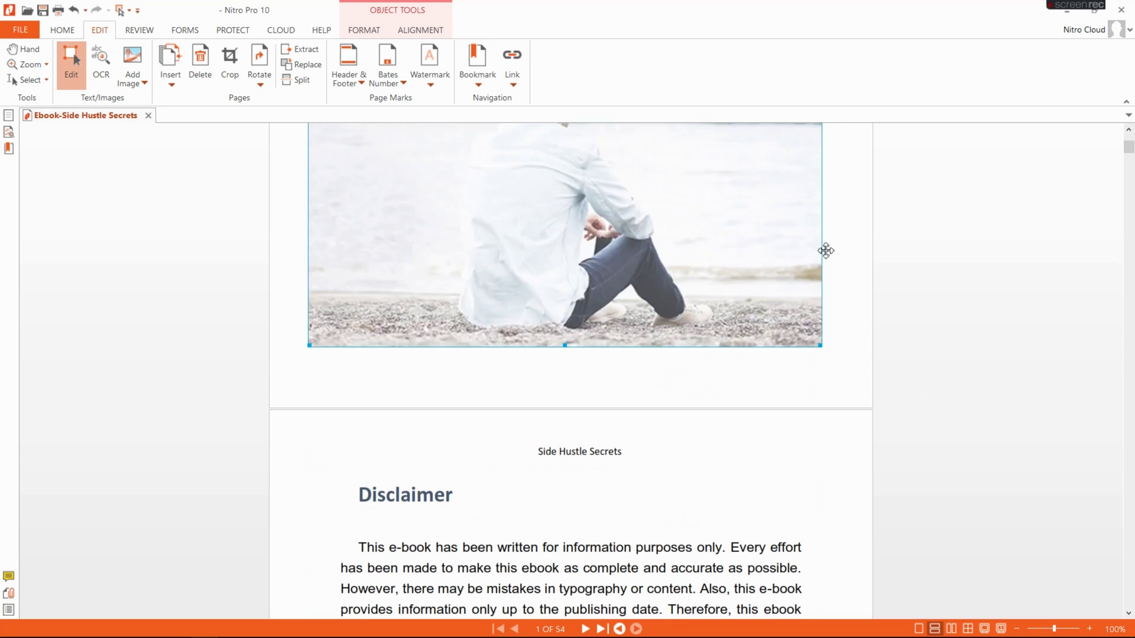
drag(823, 348, 881, 407)
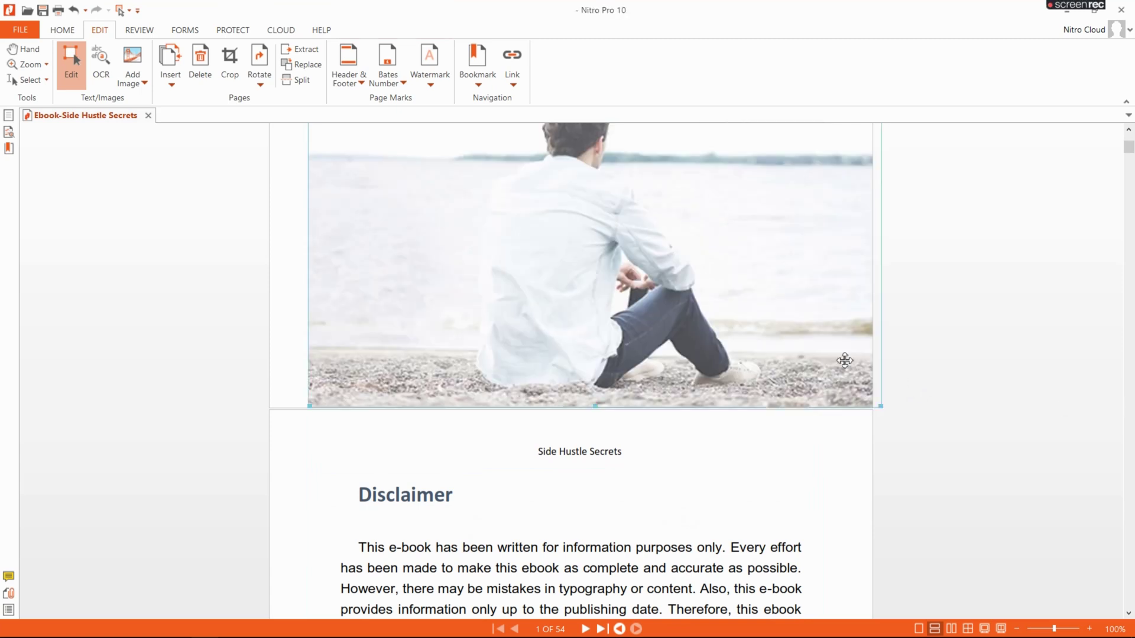
mouse_move(741, 310)
mouse_down()
mouse_move(724, 290)
mouse_move(733, 302)
mouse_up()
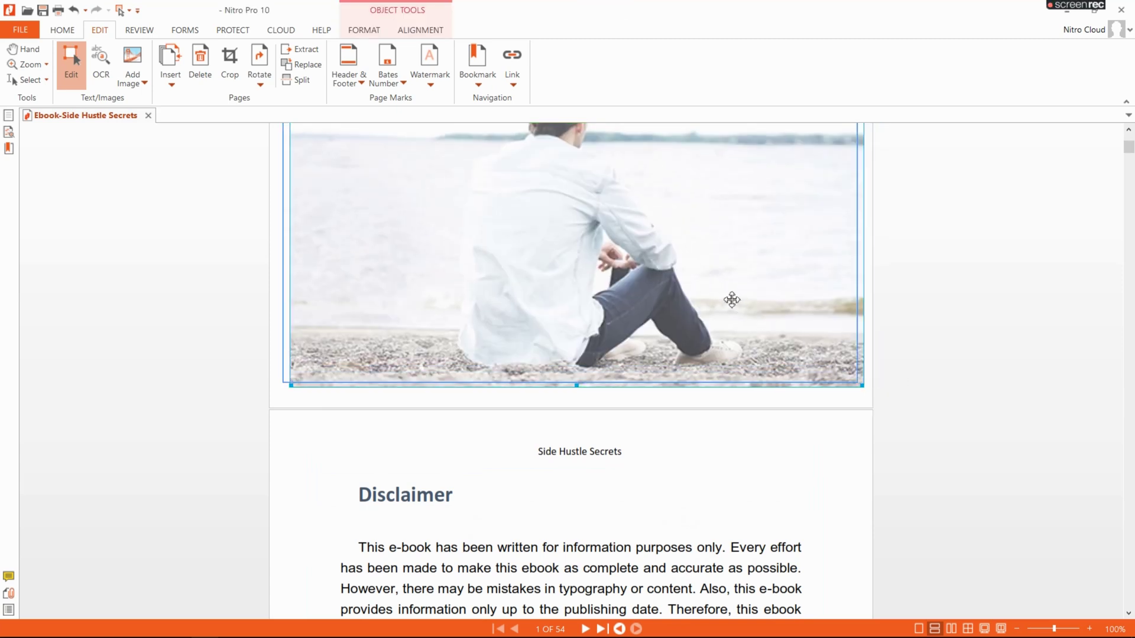
scroll(923, 378, down, 3)
scroll(924, 374, down, 3)
Replace the disclaimer's closing phrase 'not as the ultimate source.' with the plrebookprovider web address.
scroll(921, 372, down, 3)
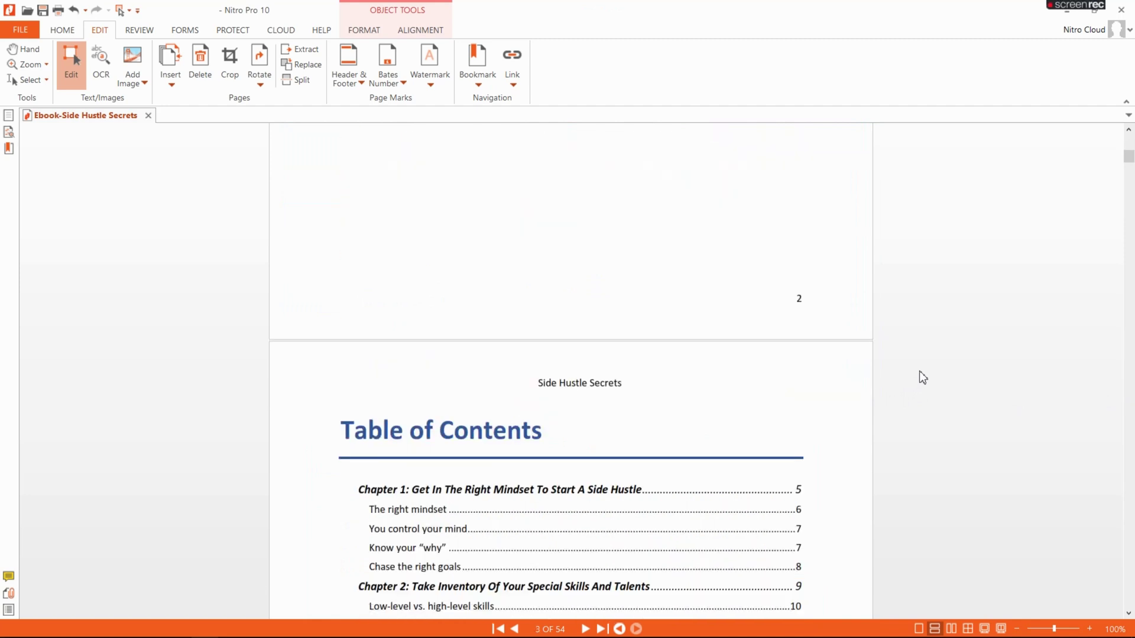
scroll(920, 371, down, 4)
scroll(920, 372, up, 3)
scroll(920, 373, up, 3)
scroll(676, 332, up, 3)
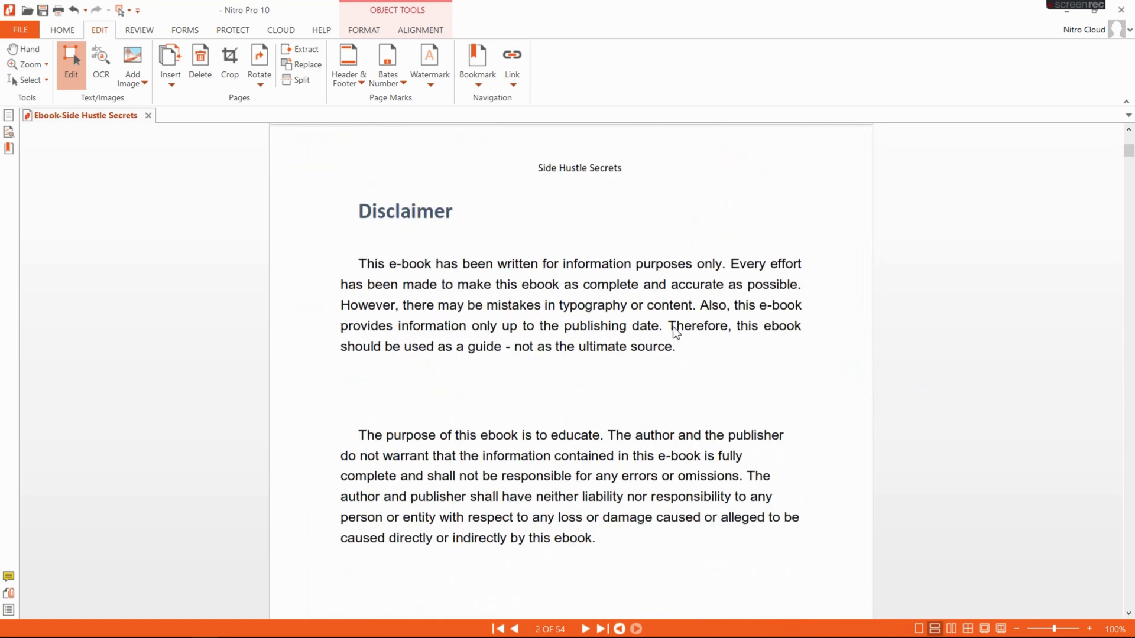
click(528, 312)
click(609, 365)
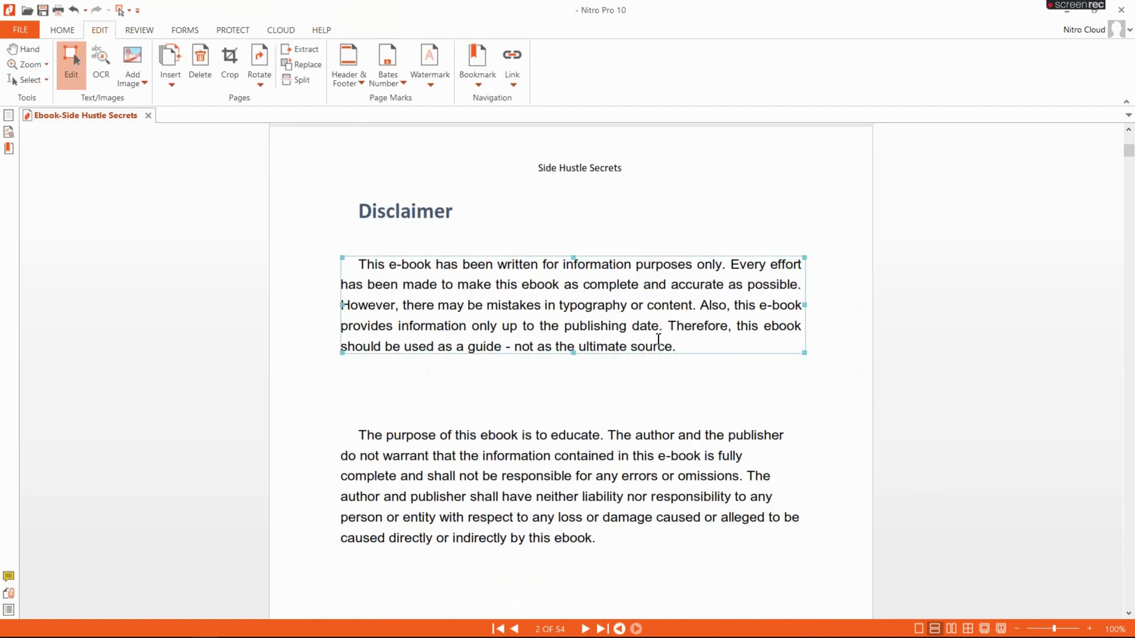
click(691, 346)
drag(693, 346, 503, 349)
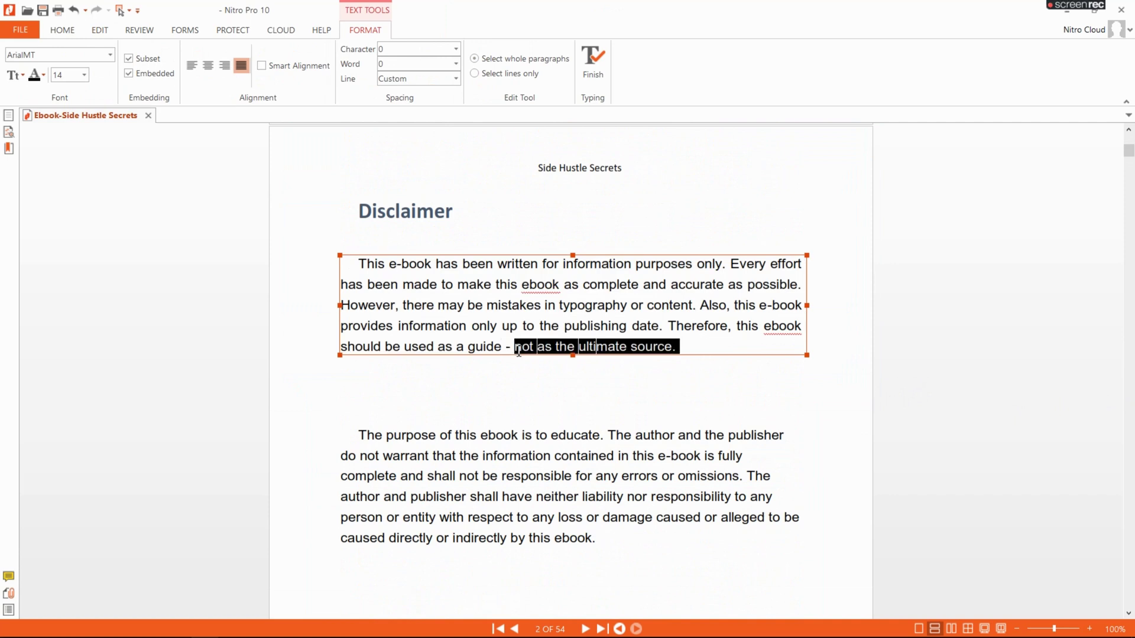
key(Delete)
text(www.plrebook)
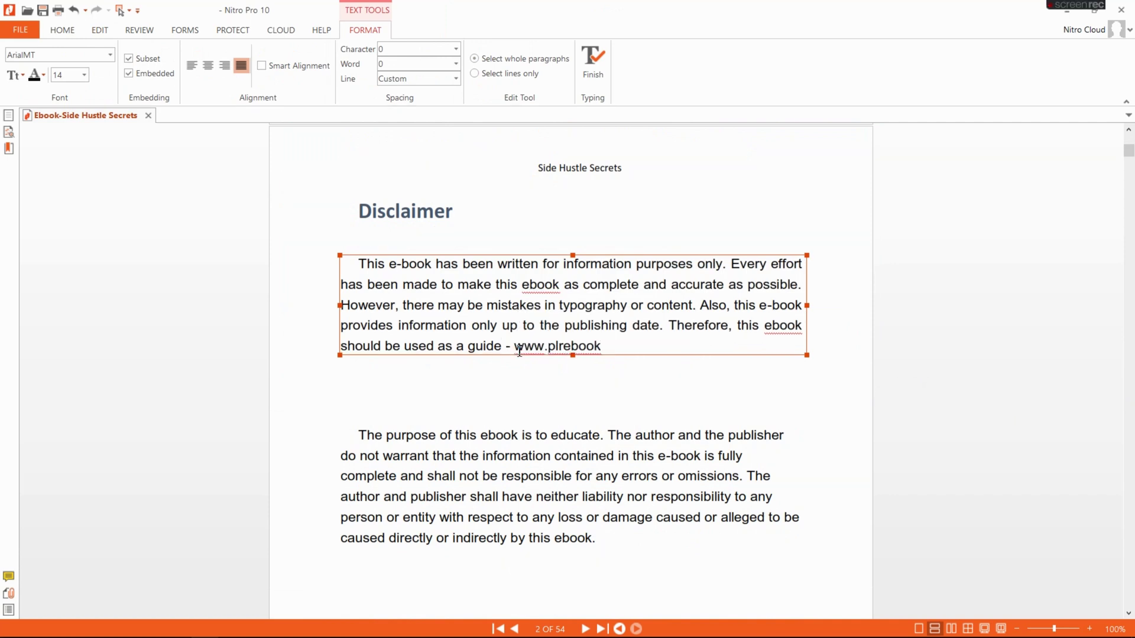
text(provider.com)
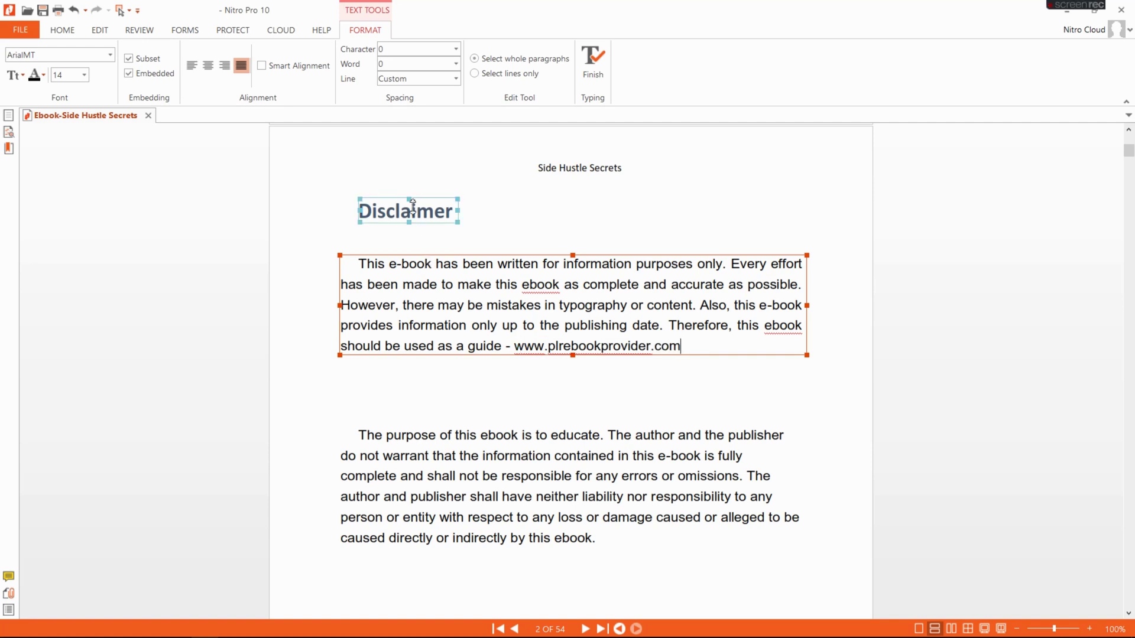
click(412, 207)
Scroll down the ebook, then close Nitro Pro and answer the save prompt.
scroll(512, 202, down, 5)
scroll(527, 376, down, 5)
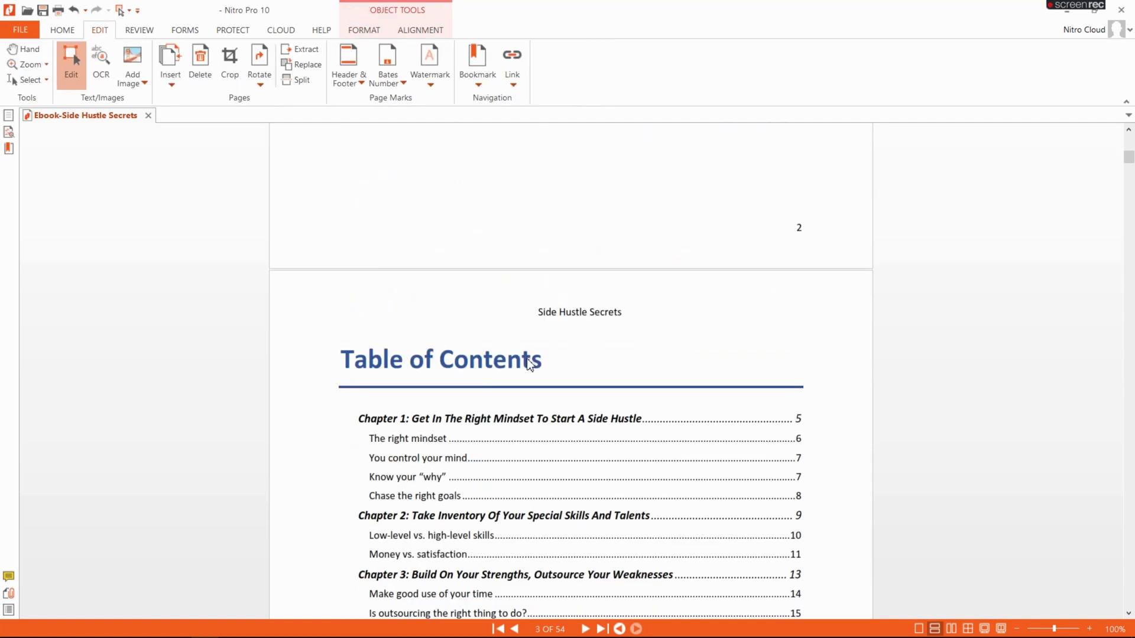
scroll(527, 362, down, 5)
scroll(533, 352, down, 5)
scroll(535, 353, down, 3)
scroll(603, 347, down, 2)
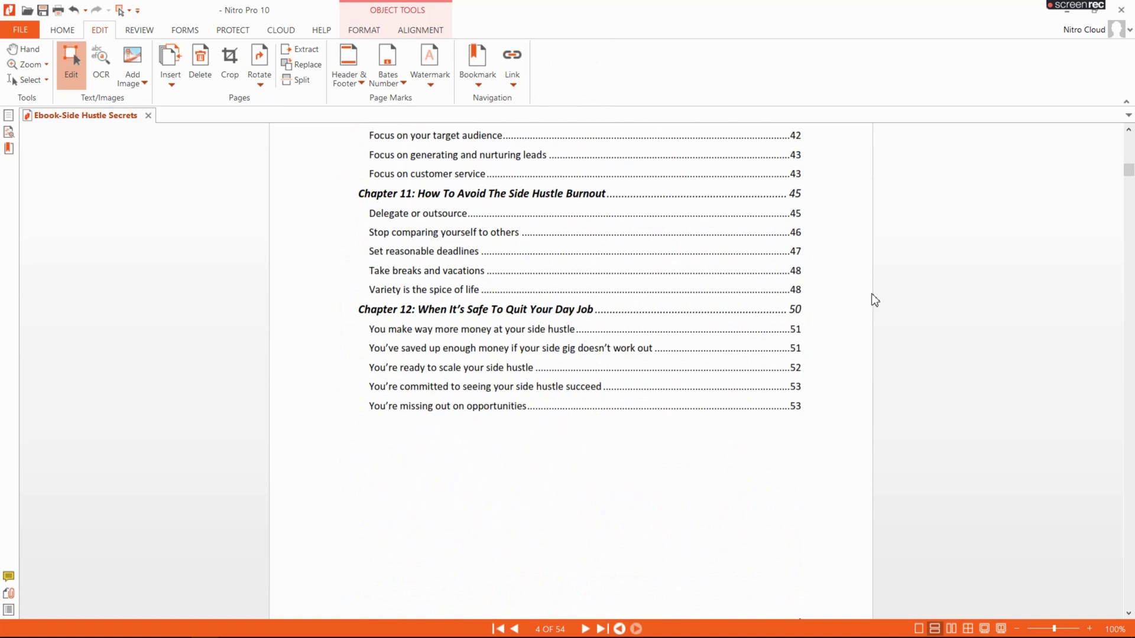
drag(1129, 171, 1129, 139)
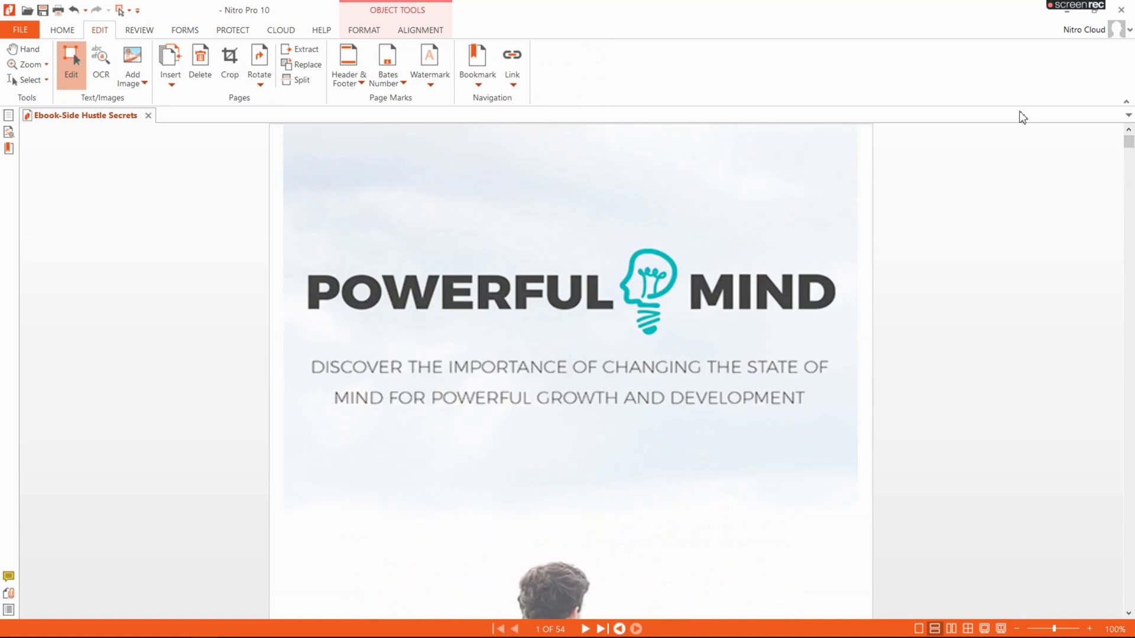
click(1121, 10)
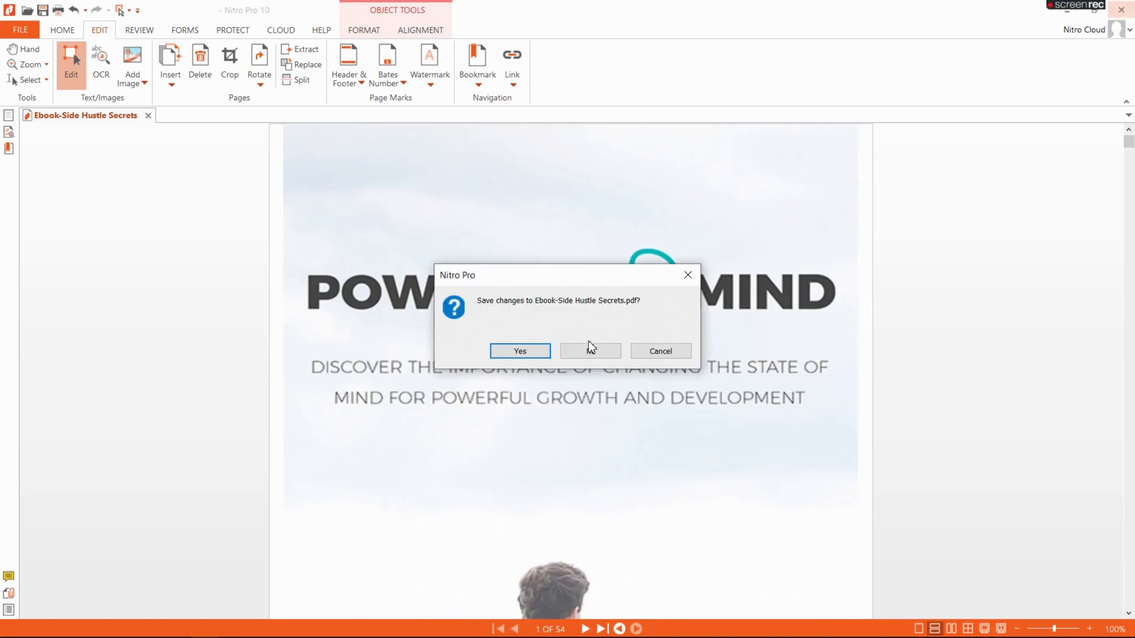
click(589, 346)
Select the Private Label Rights PDF at the archive's top level and launch Nitro Pro, dismissing its prompts.
drag(857, 83, 638, 67)
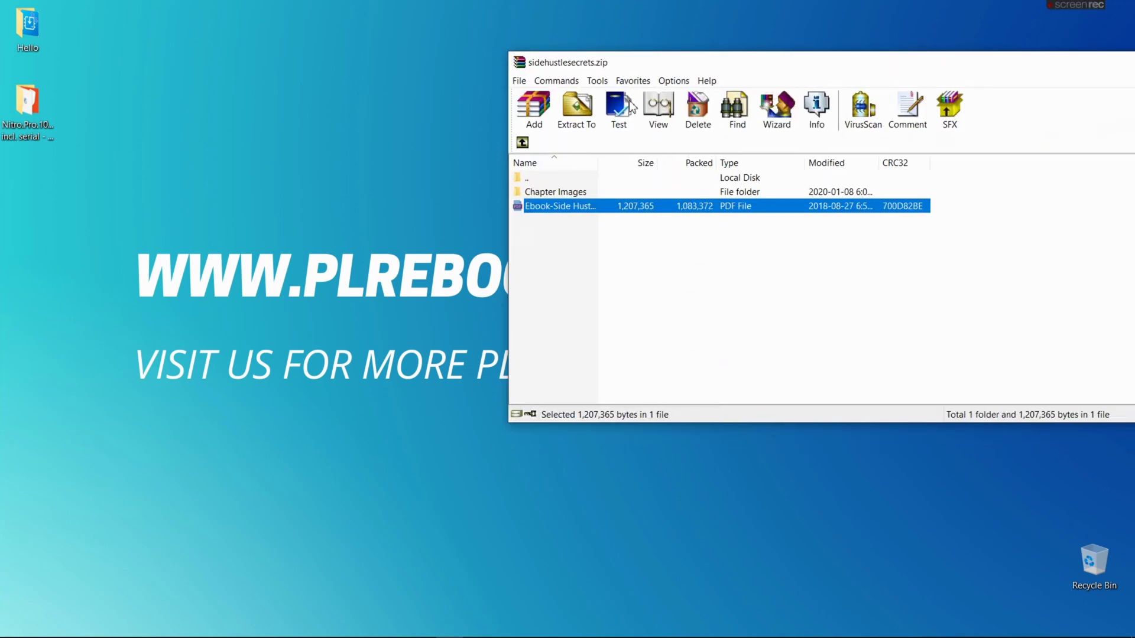
click(523, 143)
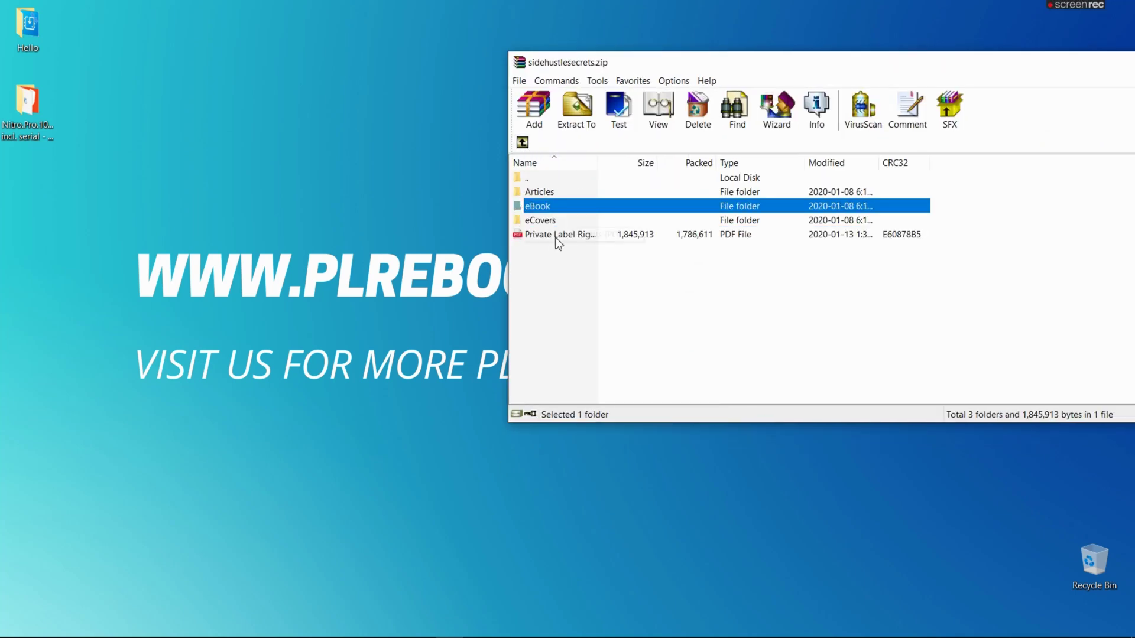
click(539, 235)
click(208, 632)
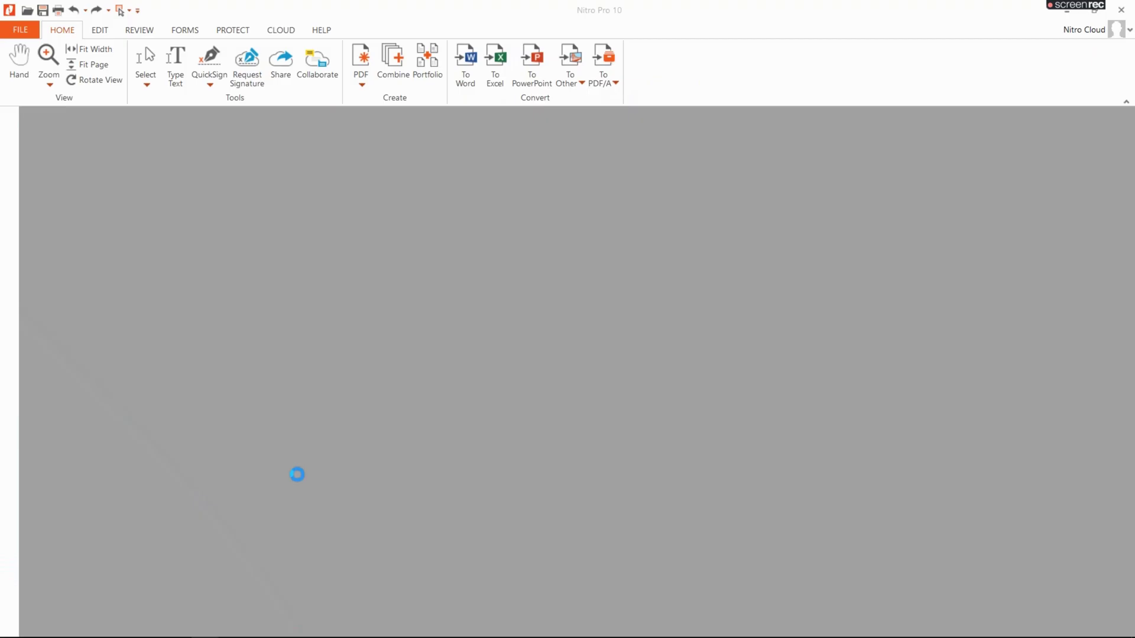
click(695, 269)
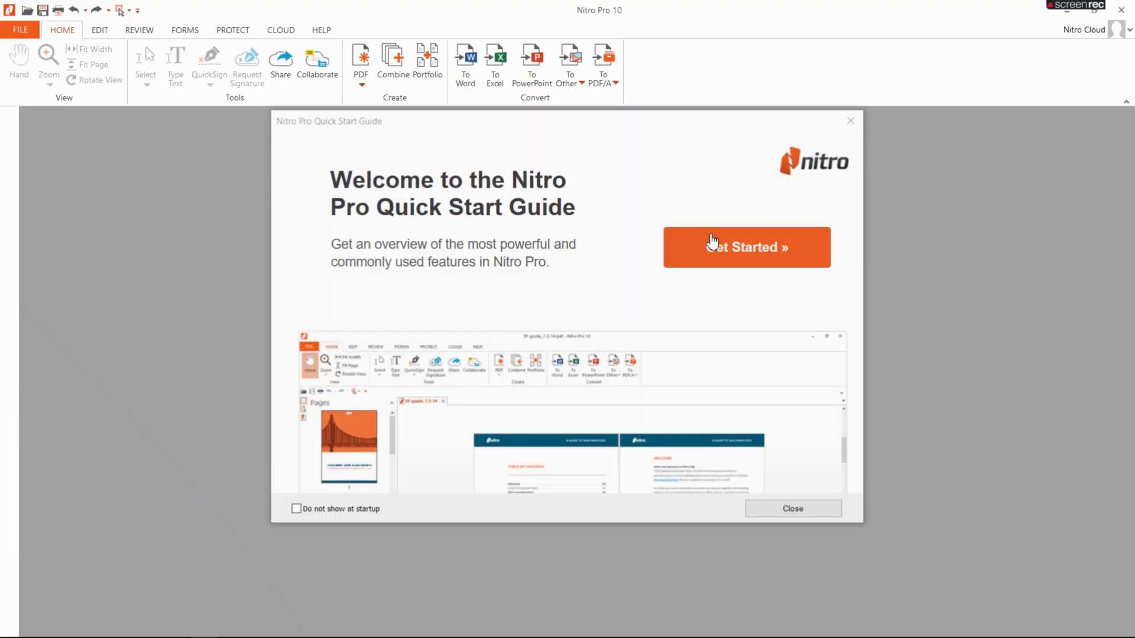
click(857, 125)
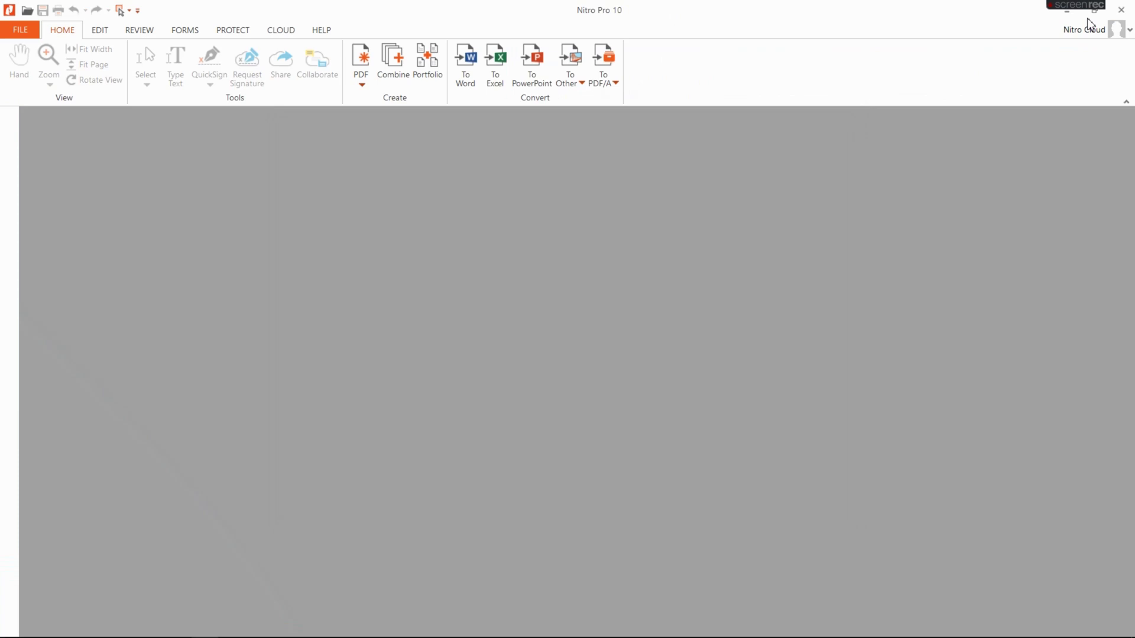
Resize and arrange the Nitro Pro and WinRAR windows side by side.
click(1095, 10)
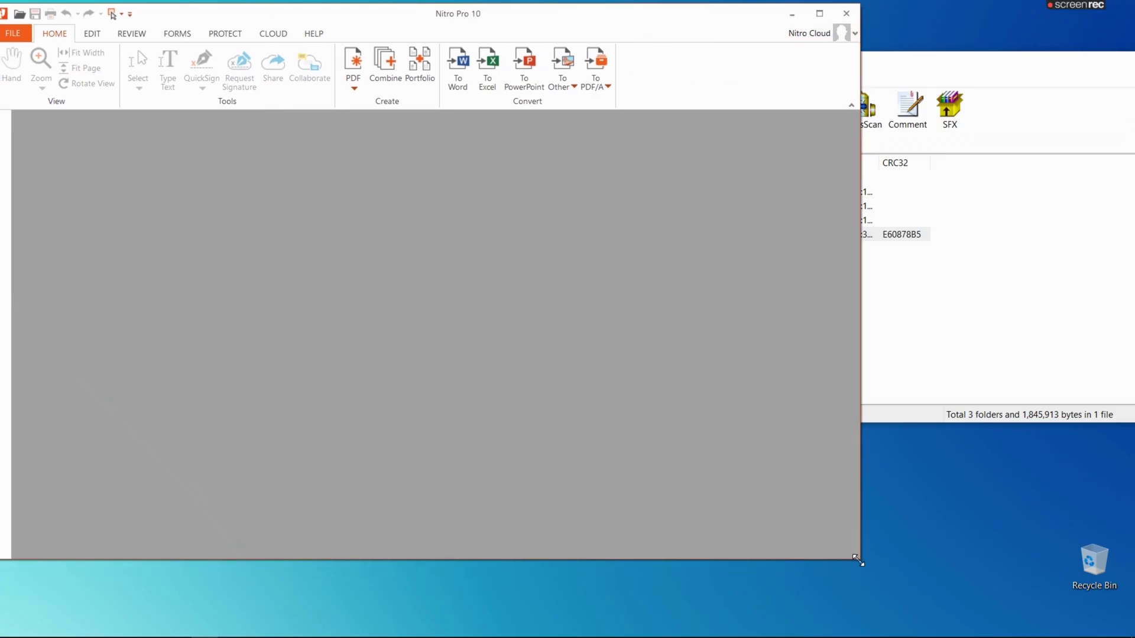
mouse_move(858, 560)
mouse_down()
mouse_move(636, 620)
mouse_move(490, 624)
mouse_up()
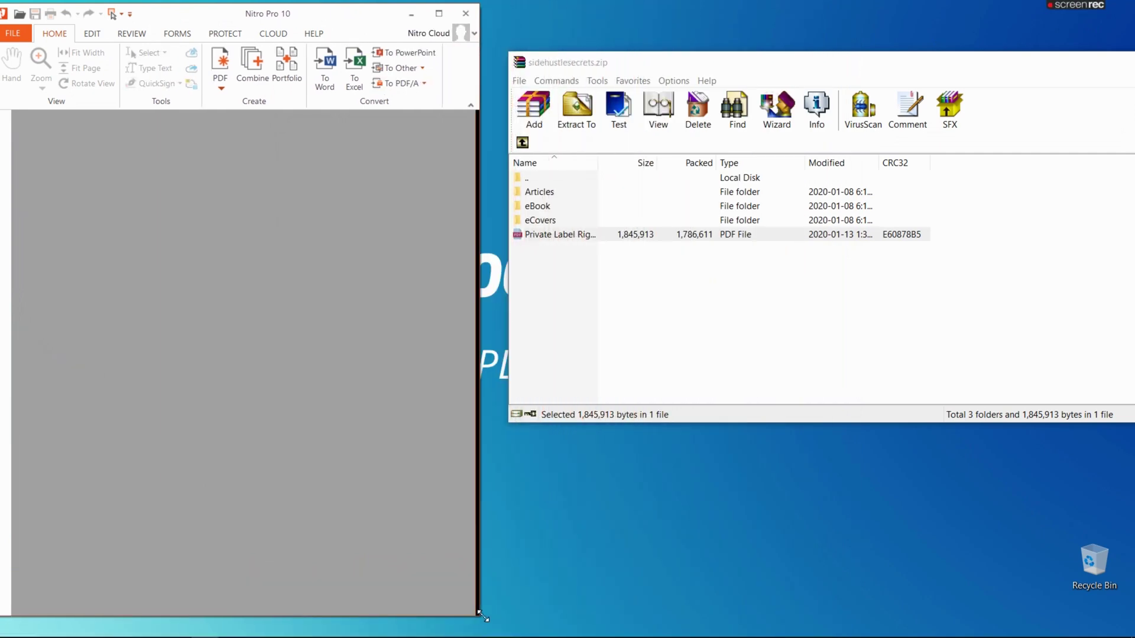
drag(482, 617, 652, 624)
click(859, 357)
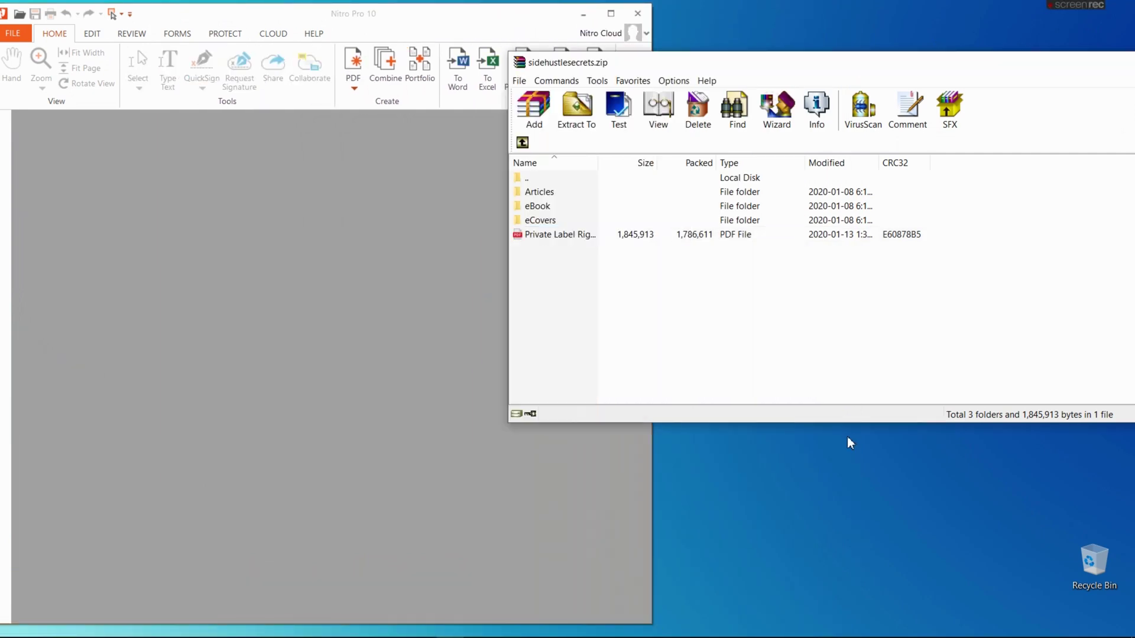
drag(849, 423, 839, 540)
drag(509, 357, 659, 357)
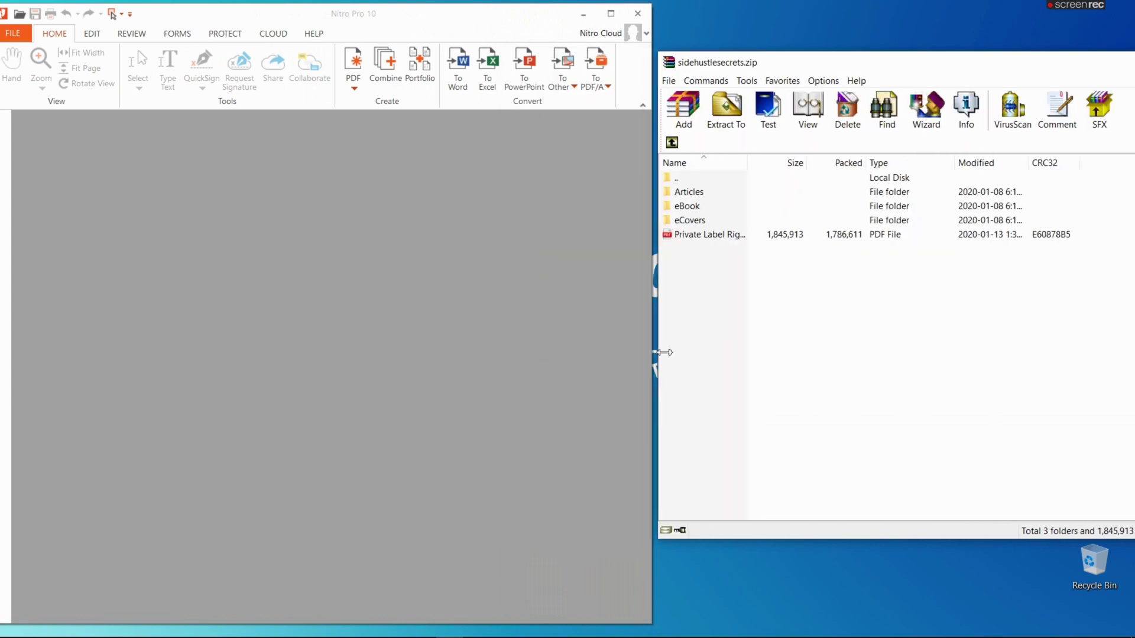
Open the Private Label Rights PDF full screen in Nitro Pro.
drag(927, 59, 907, 36)
drag(707, 208, 705, 216)
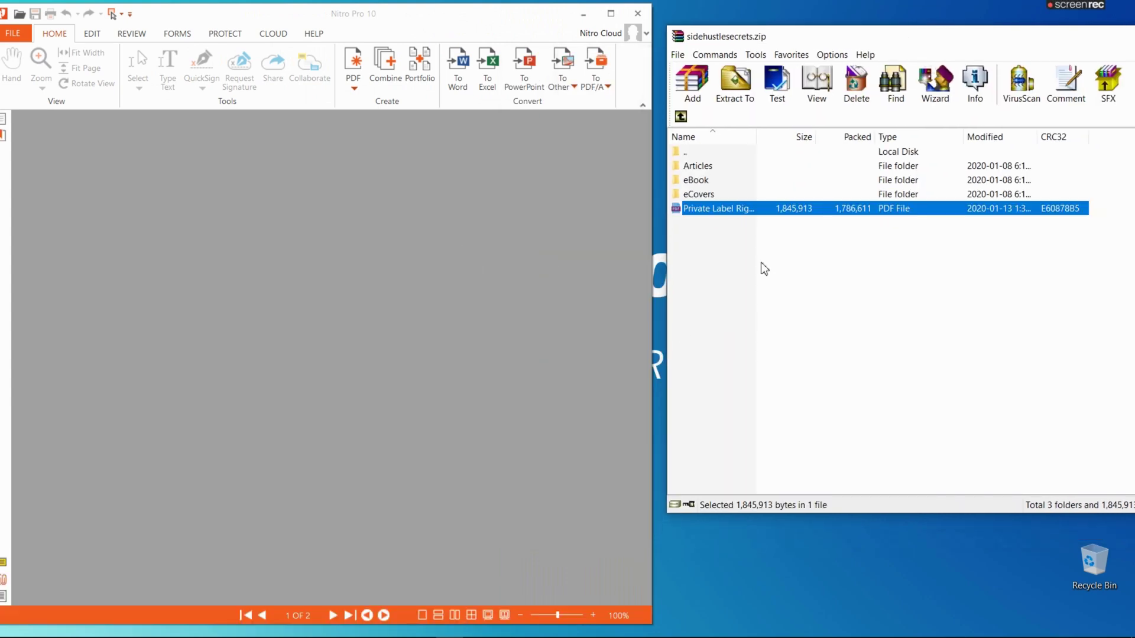
double_click(526, 23)
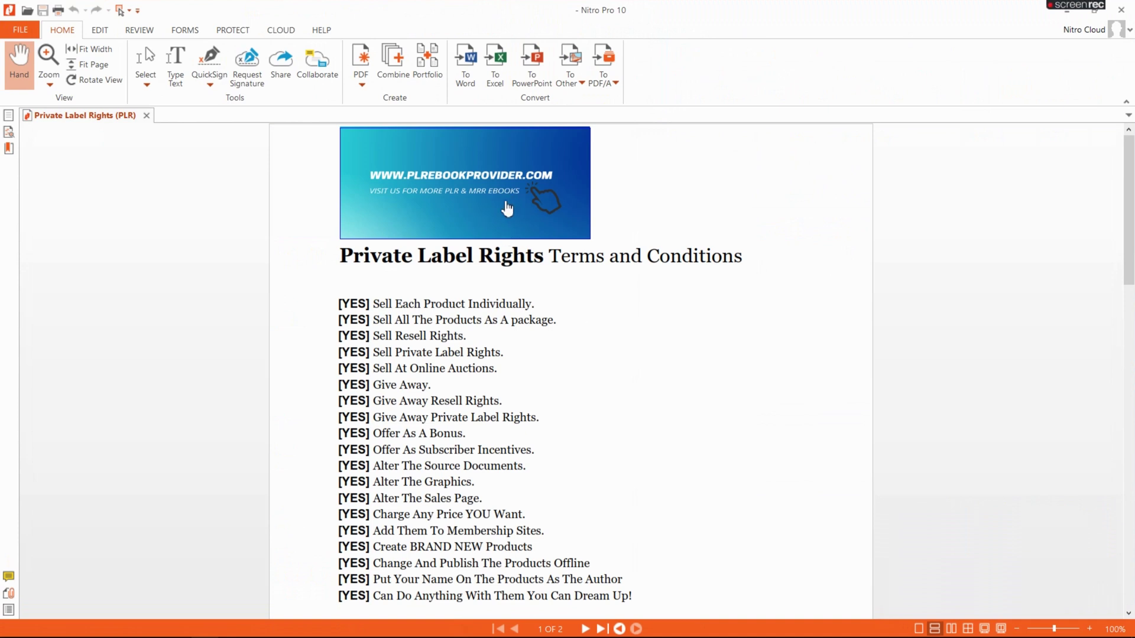
click(99, 30)
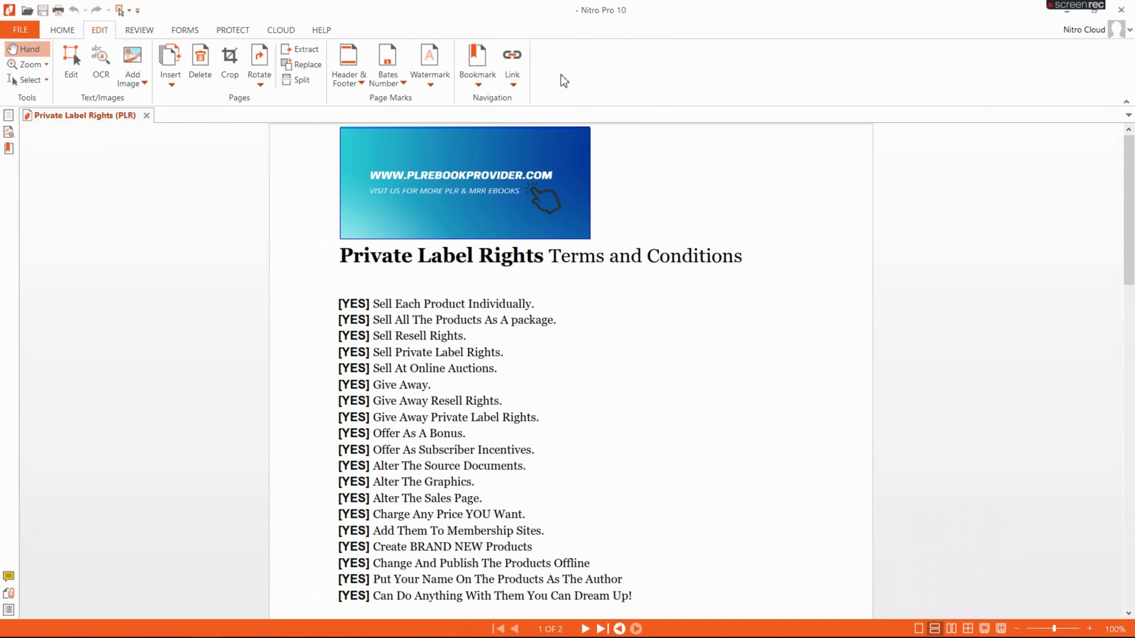
click(513, 60)
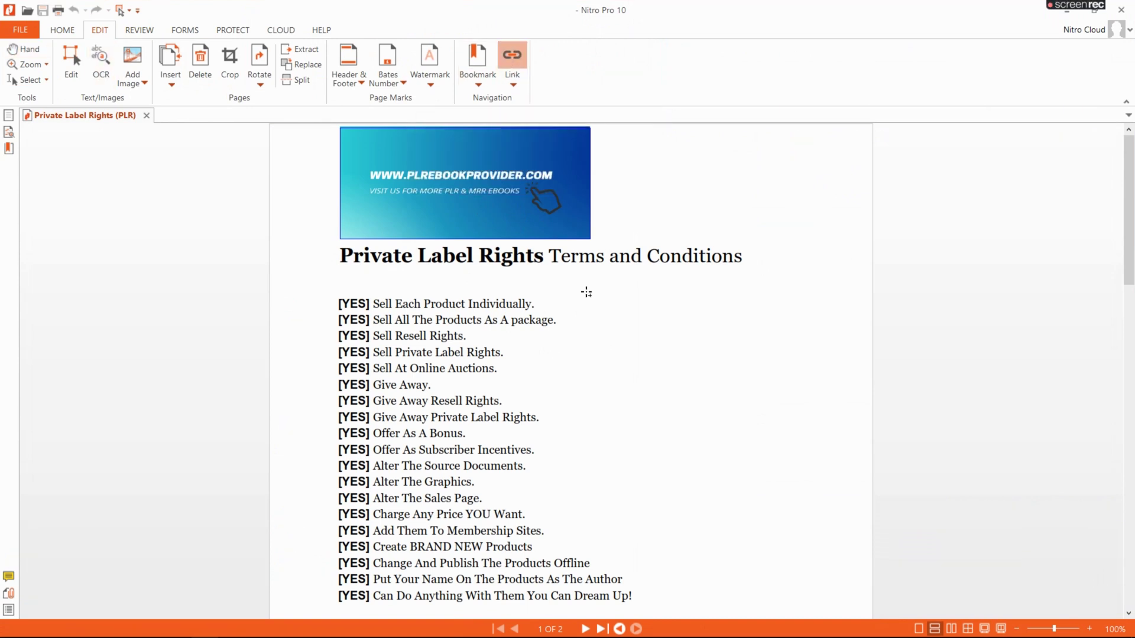
mouse_move(592, 304)
mouse_down()
mouse_move(871, 393)
mouse_move(853, 439)
mouse_up()
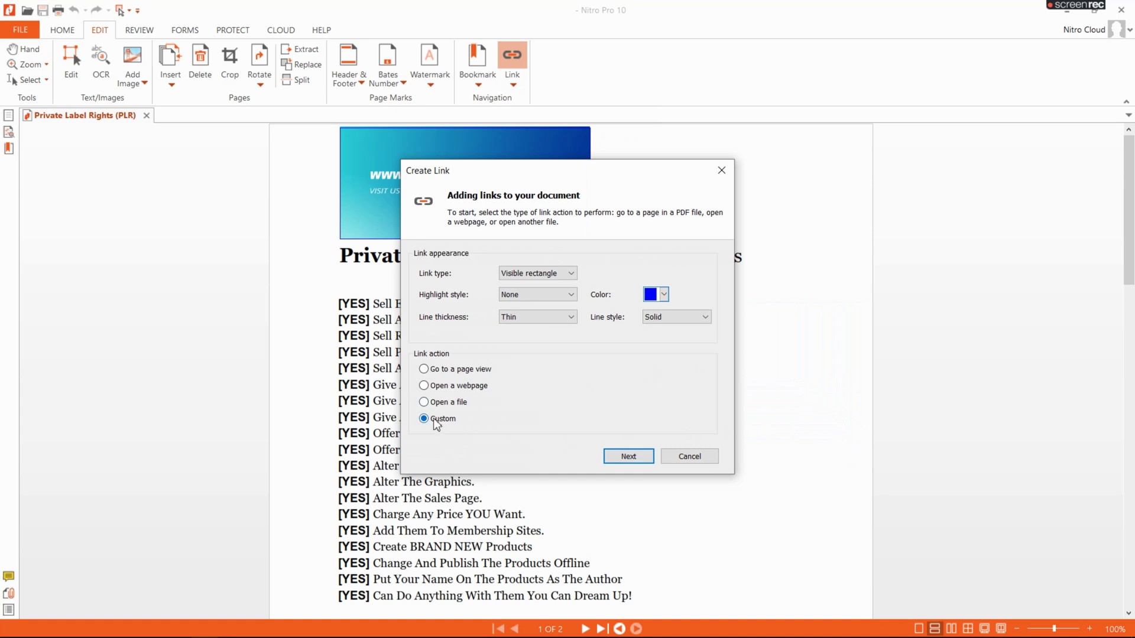
click(437, 385)
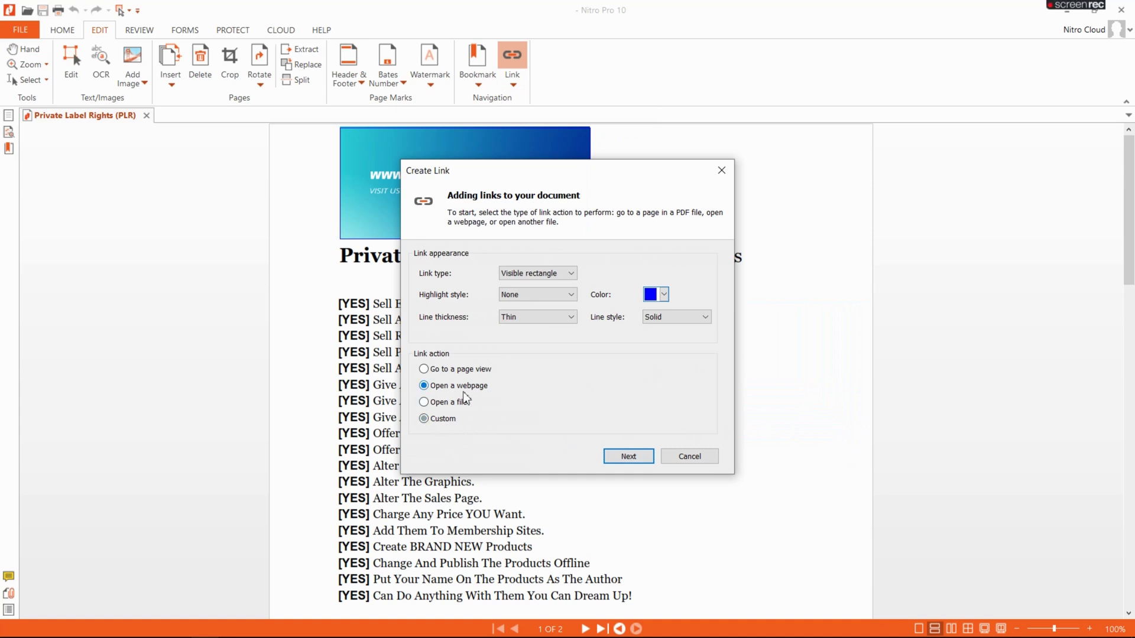
click(618, 452)
text(www)
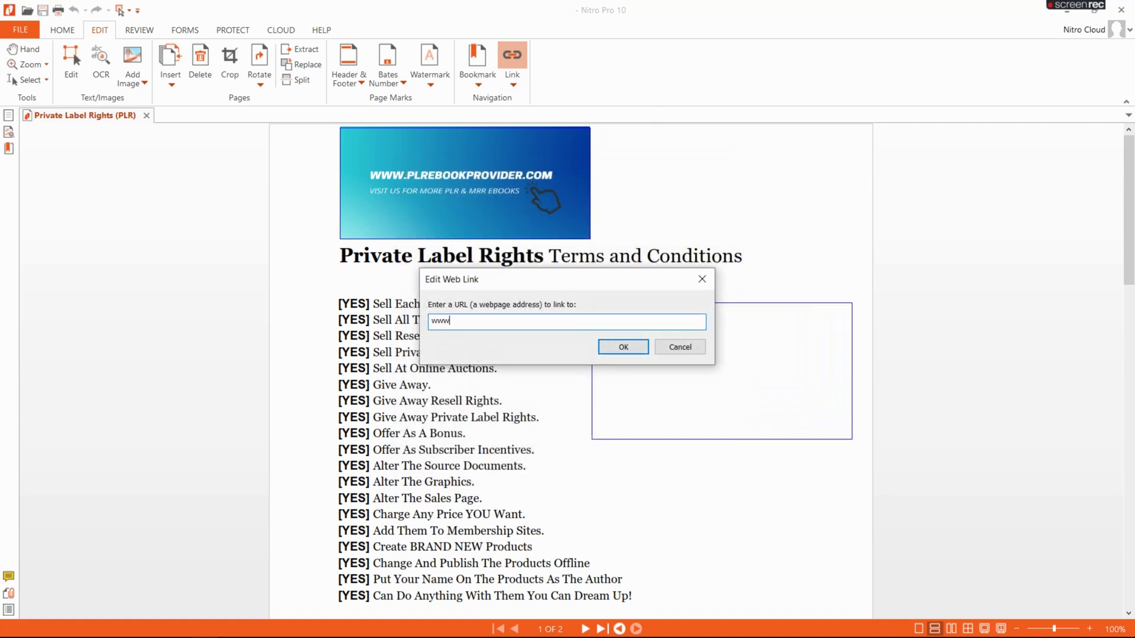
text(ook)
text(vid)
text(er.com)
key(Return)
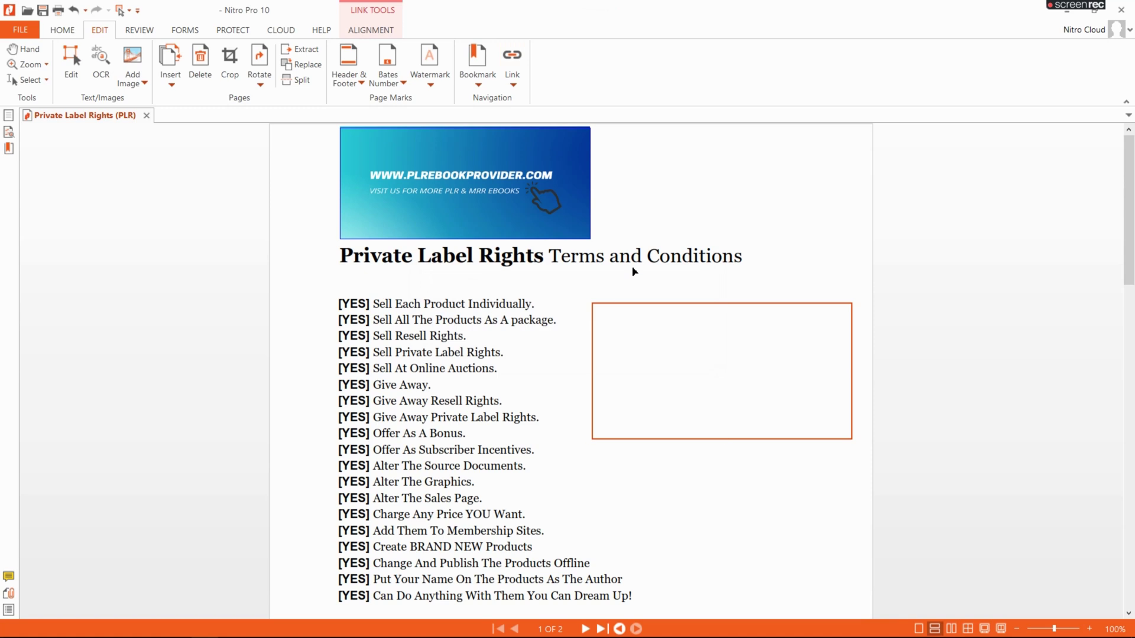
click(648, 417)
Insert the Untitled design.png PLR logo, resize it and place it over the link area.
click(133, 74)
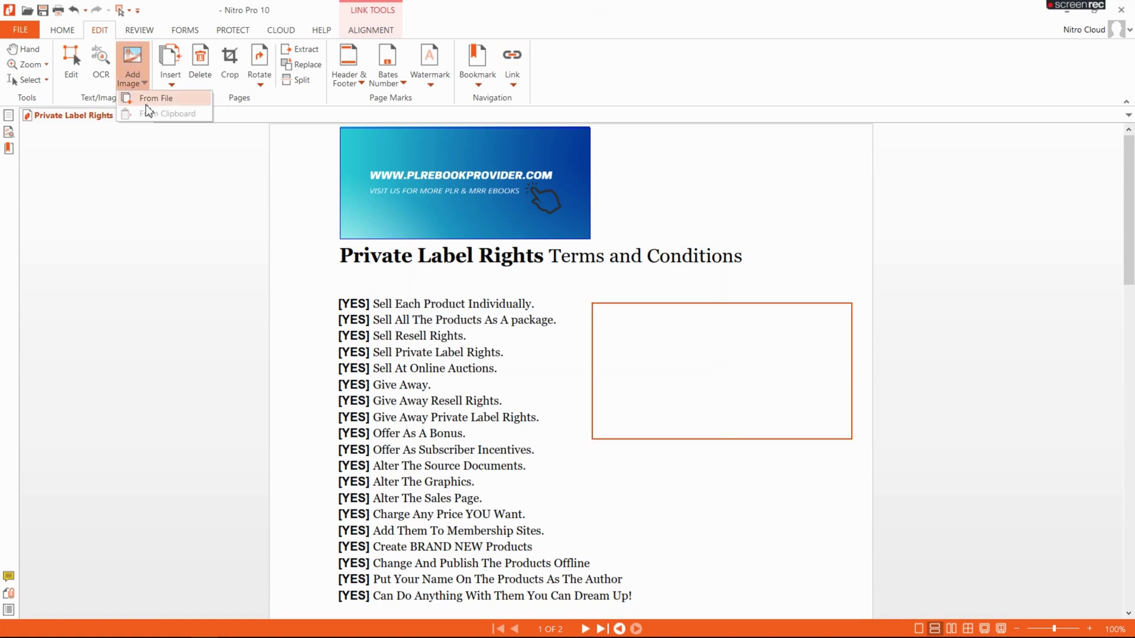
click(145, 106)
click(334, 132)
double_click(333, 133)
drag(331, 274, 542, 346)
drag(667, 553, 716, 369)
drag(725, 569, 721, 438)
Inspect the top banner graphics and scroll through both pages of the rights document.
click(446, 187)
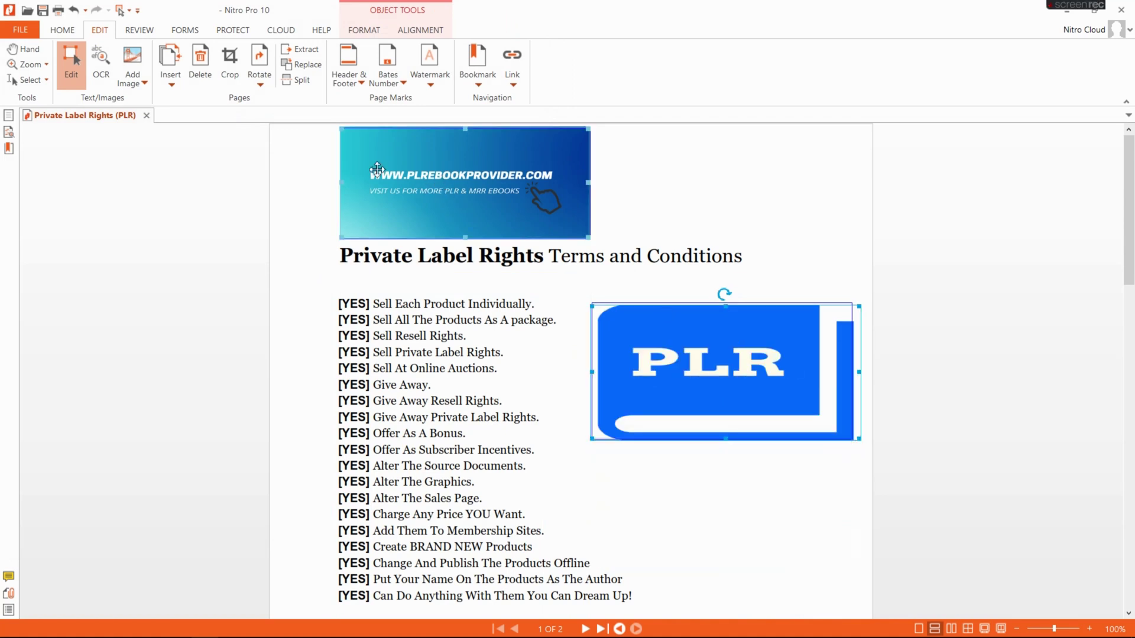
click(541, 198)
click(739, 404)
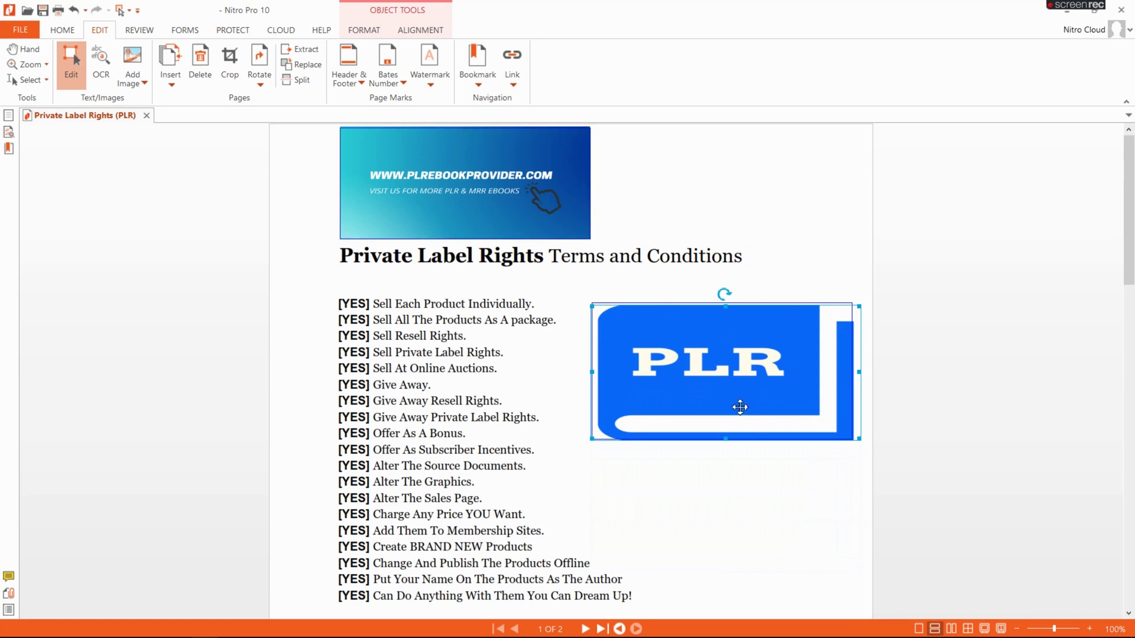
scroll(733, 396, down, 2)
scroll(732, 395, down, 6)
scroll(730, 394, down, 4)
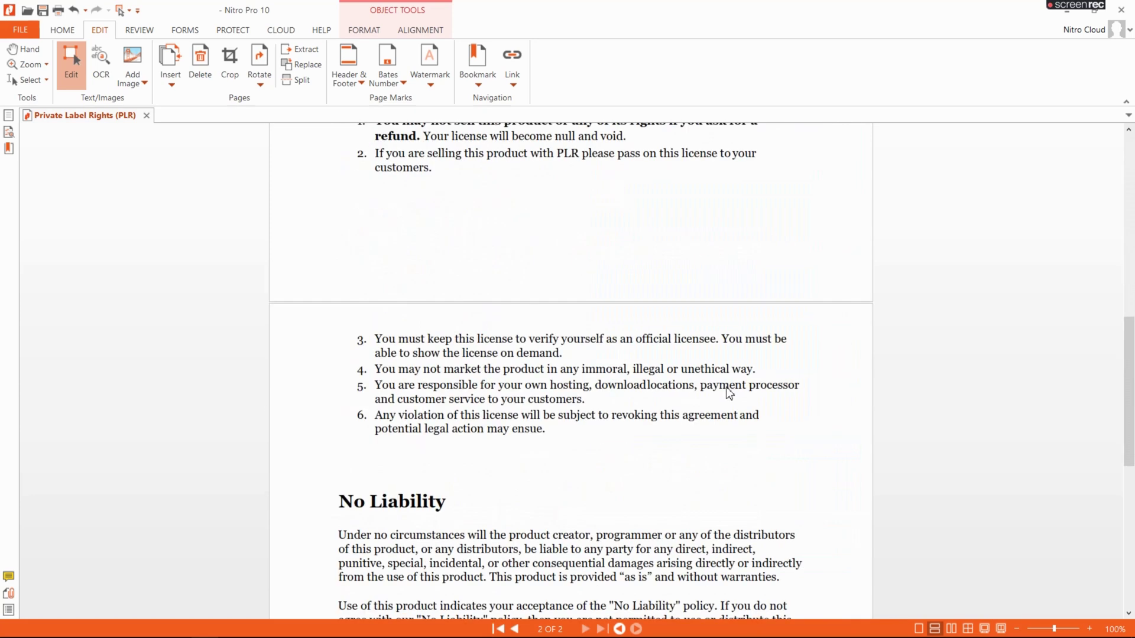
scroll(728, 391, down, 7)
scroll(535, 372, up, 7)
scroll(534, 366, up, 7)
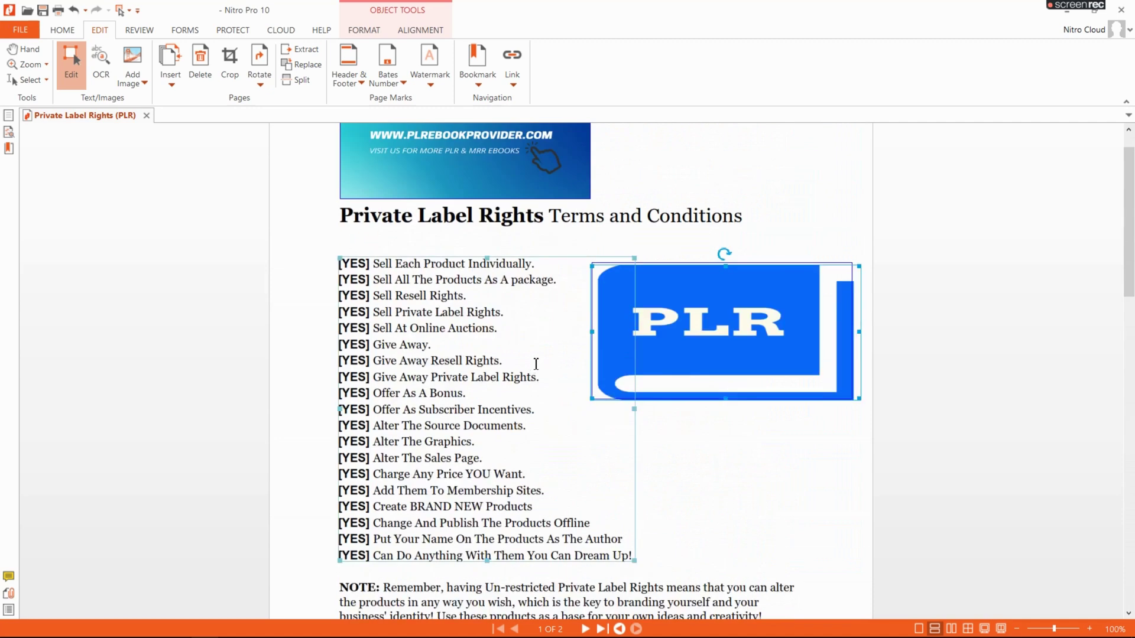
scroll(535, 359, up, 4)
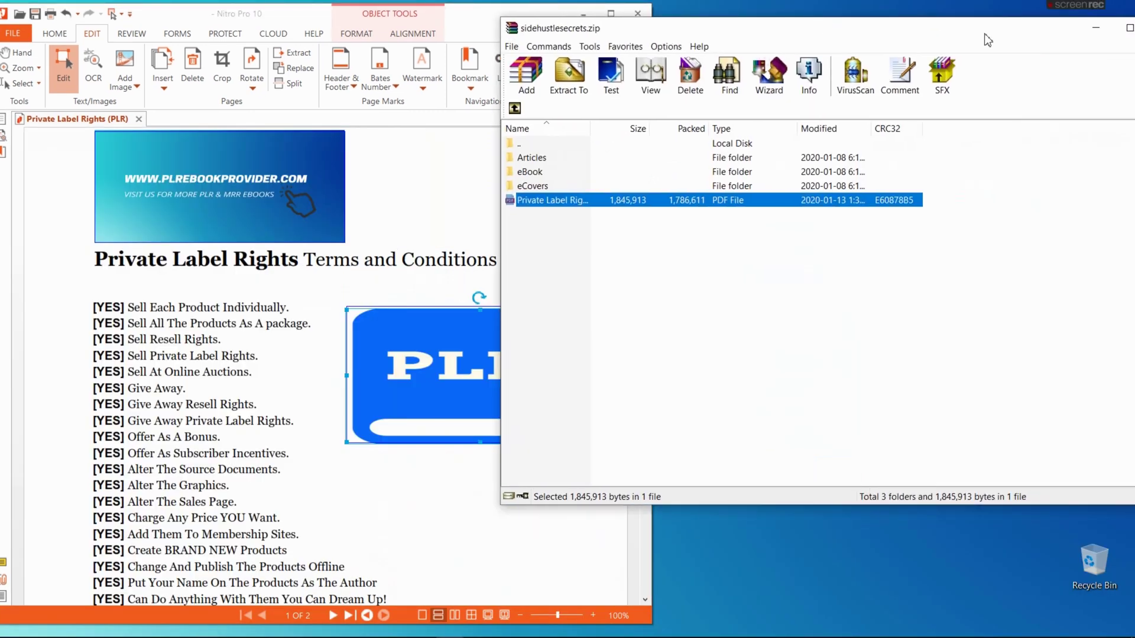
Close the WinRAR archive window and the rights document, answering the save-changes prompt.
click(1009, 33)
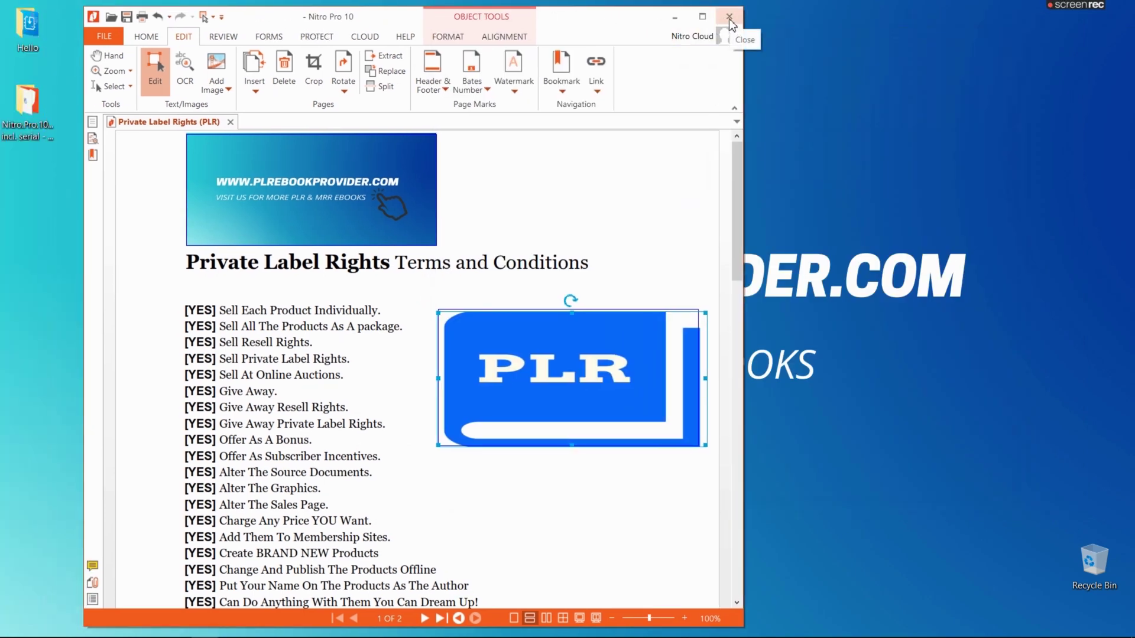
click(729, 19)
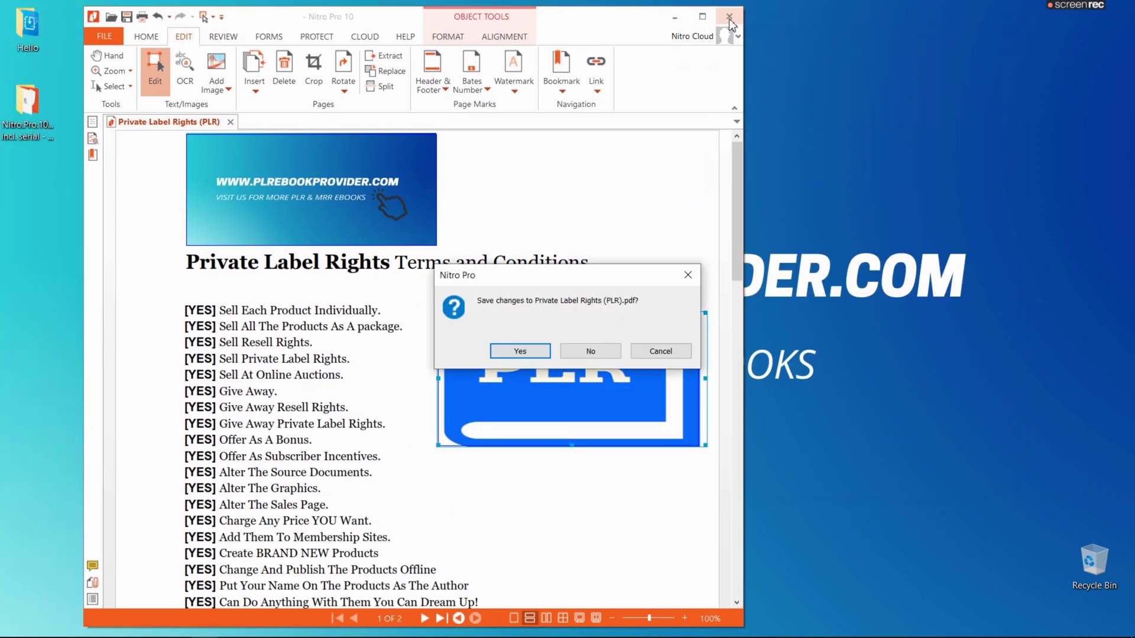
click(591, 351)
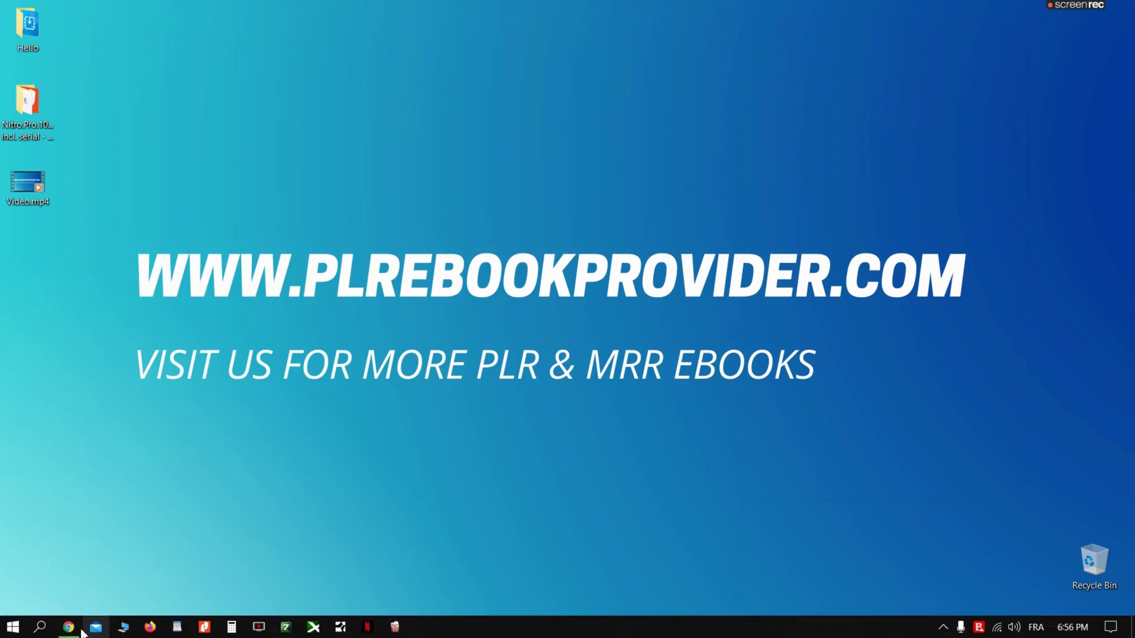
click(79, 629)
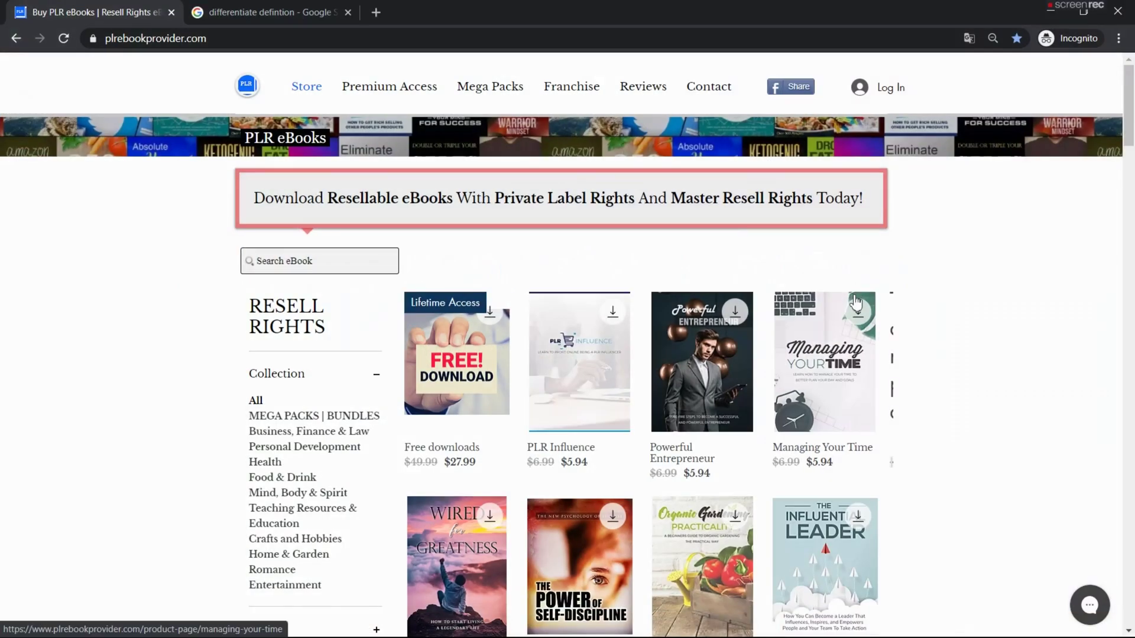
Browse the plrebookprovider.com store's PLR eBook grid and select its address bar URL.
scroll(944, 350, down, 3)
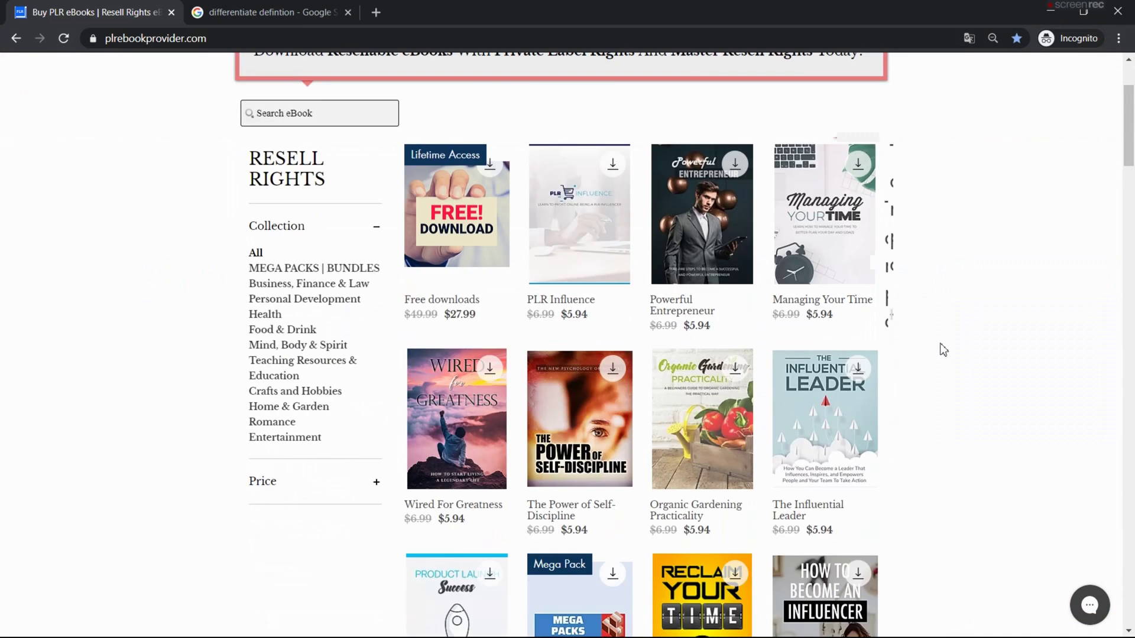
scroll(945, 350, down, 2)
click(256, 42)
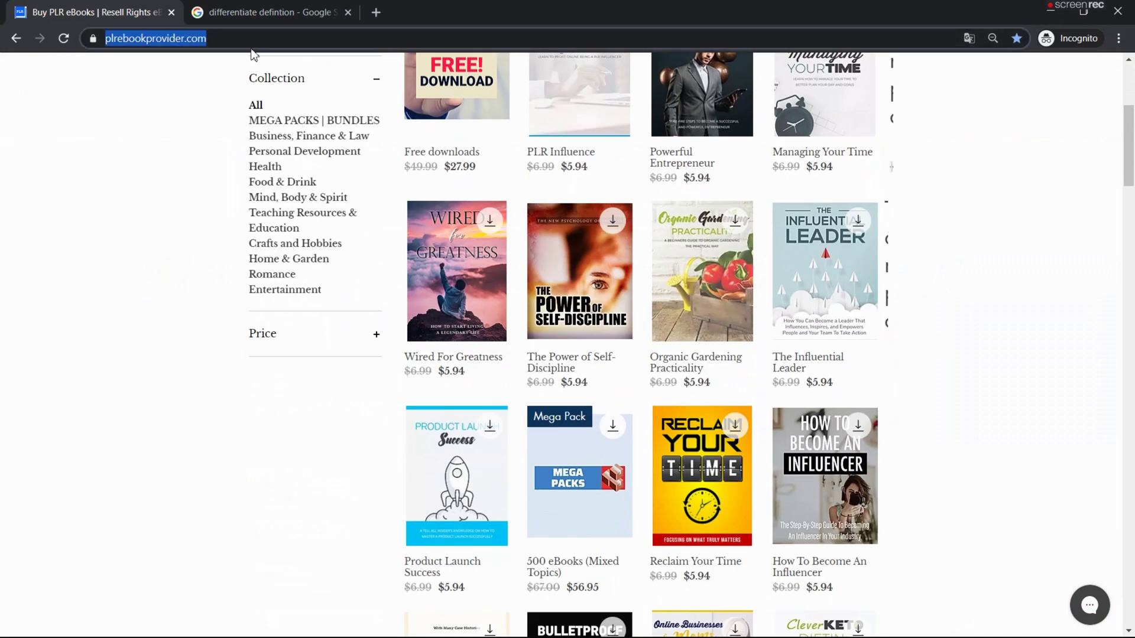
scroll(774, 343, down, 5)
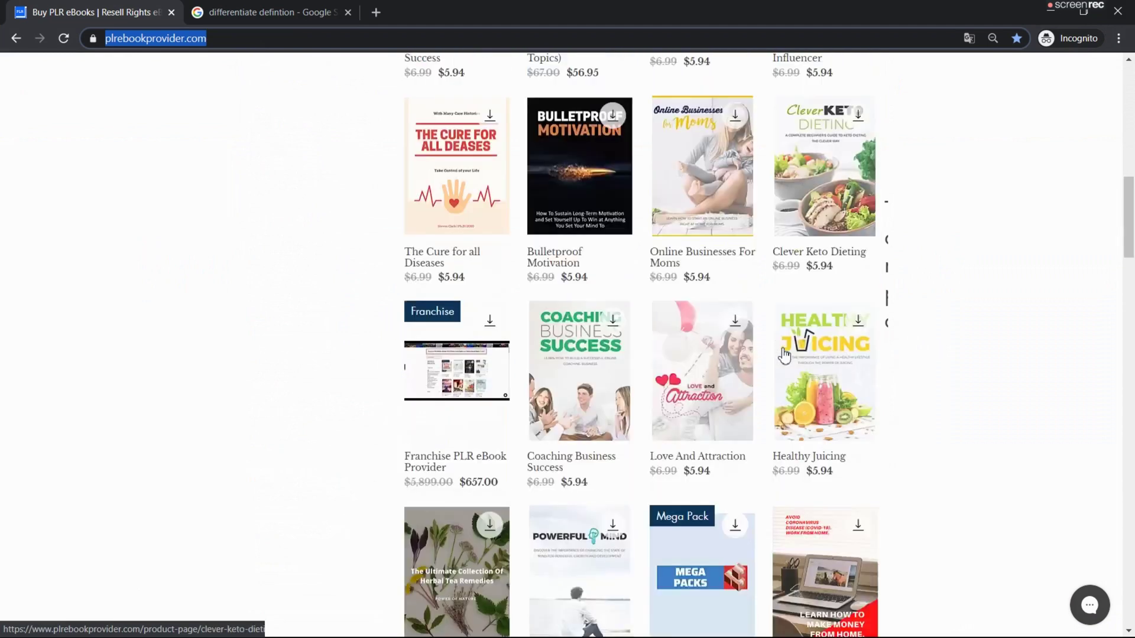
scroll(774, 343, down, 5)
scroll(771, 337, down, 10)
scroll(769, 332, up, 5)
scroll(770, 331, up, 5)
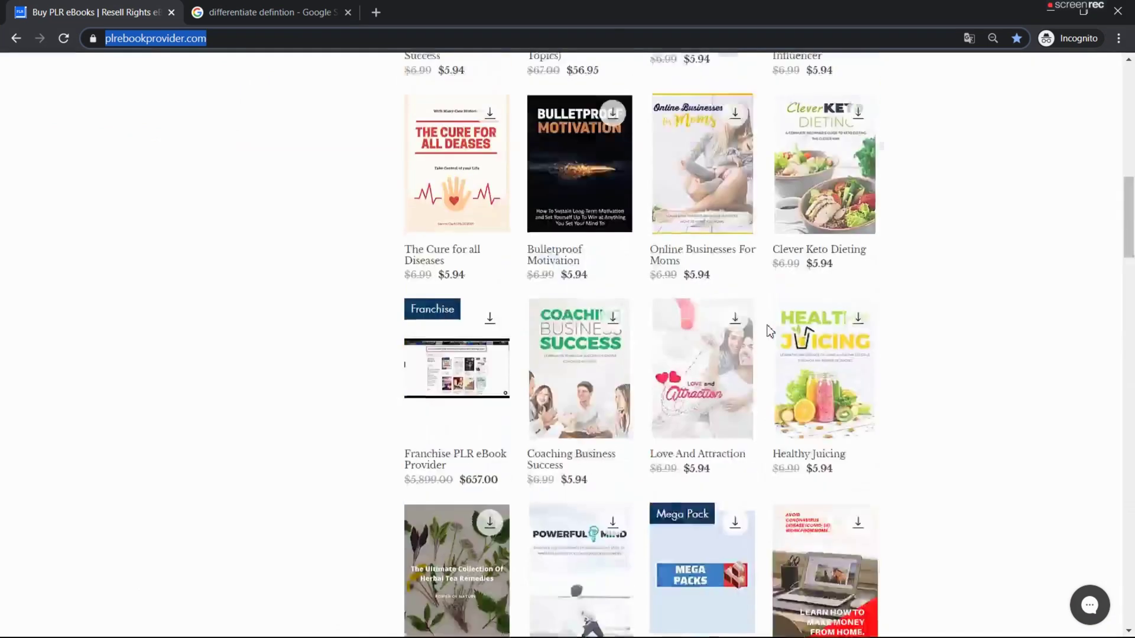
scroll(770, 331, up, 5)
scroll(769, 331, up, 5)
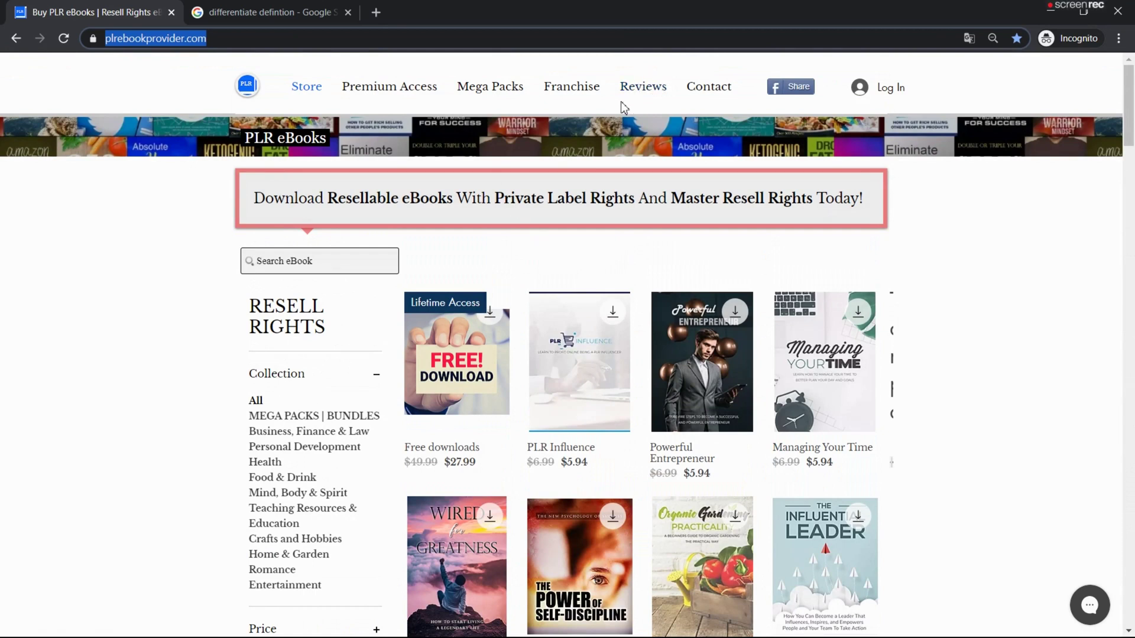
click(387, 92)
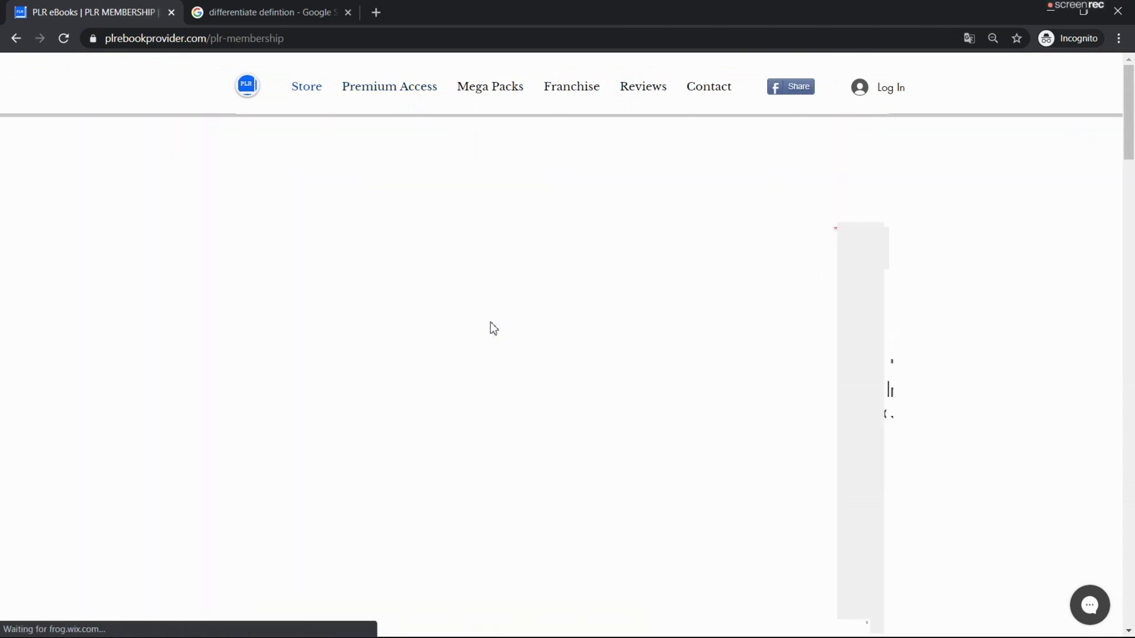
Scroll through the PLR & MRR Free Downloads membership page with its $27.99 lifetime-access offer.
scroll(526, 404, down, 1)
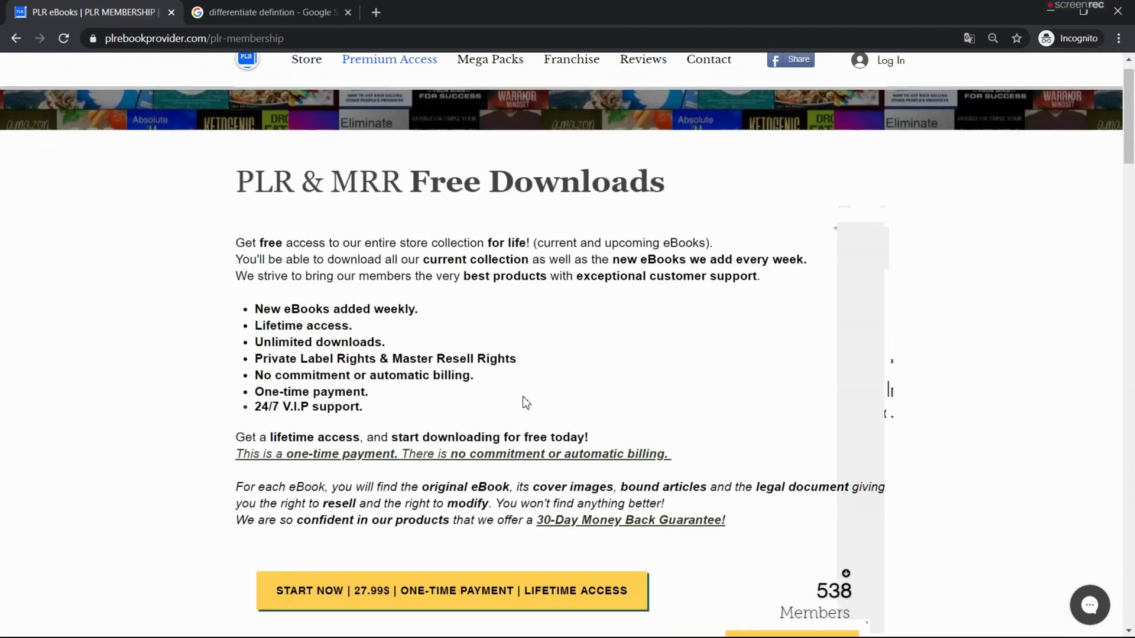
scroll(526, 404, down, 1)
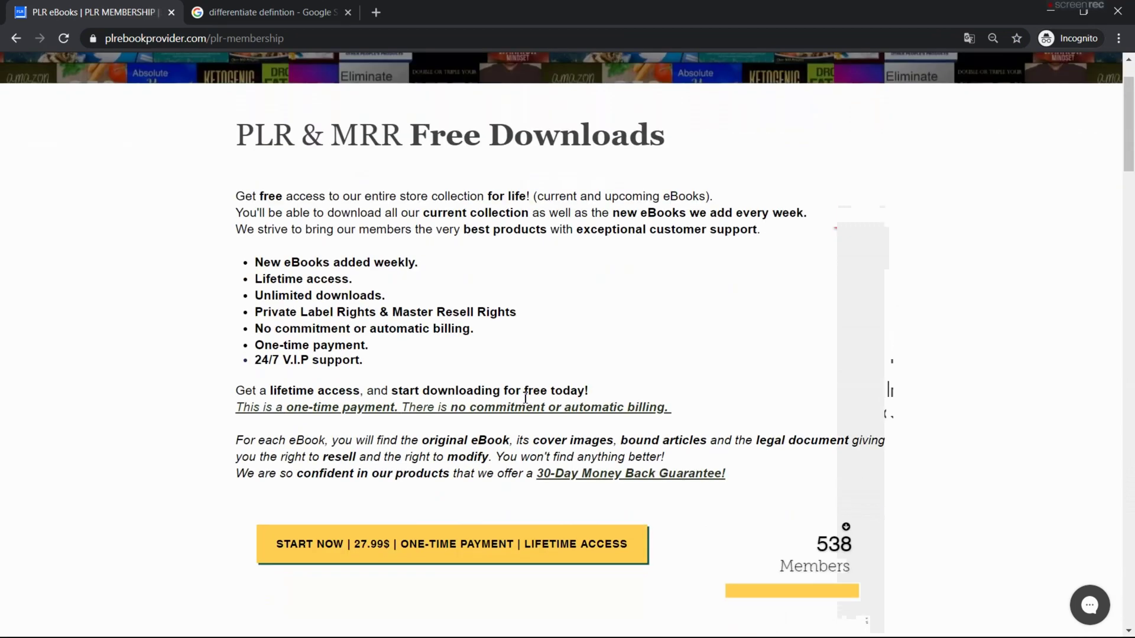
scroll(523, 393, up, 1)
scroll(473, 355, down, 5)
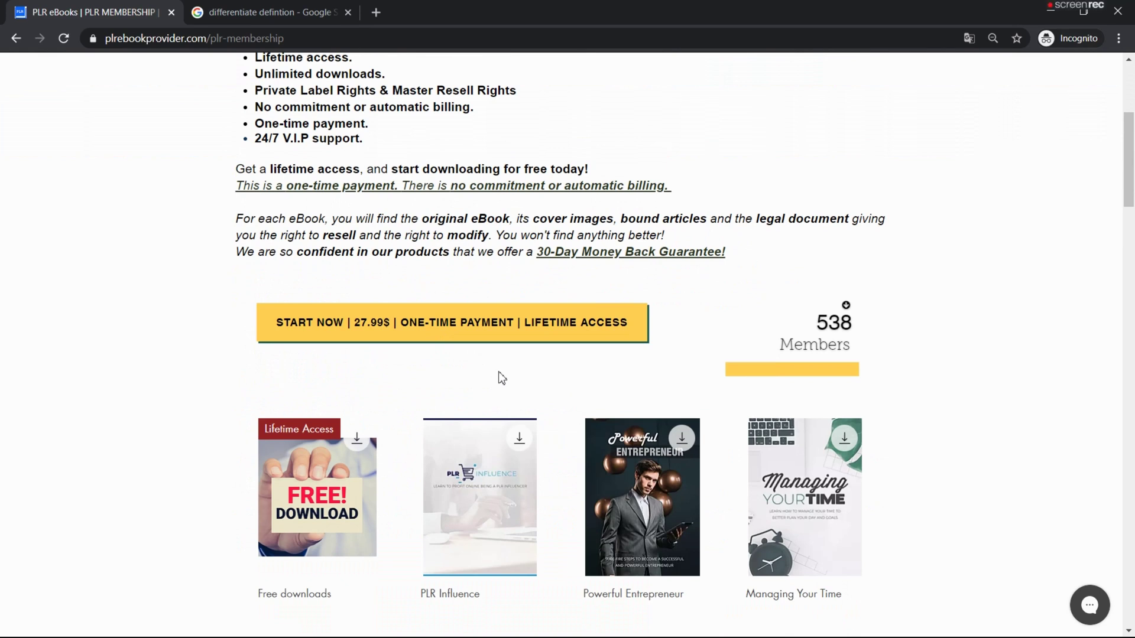
scroll(501, 378, up, 5)
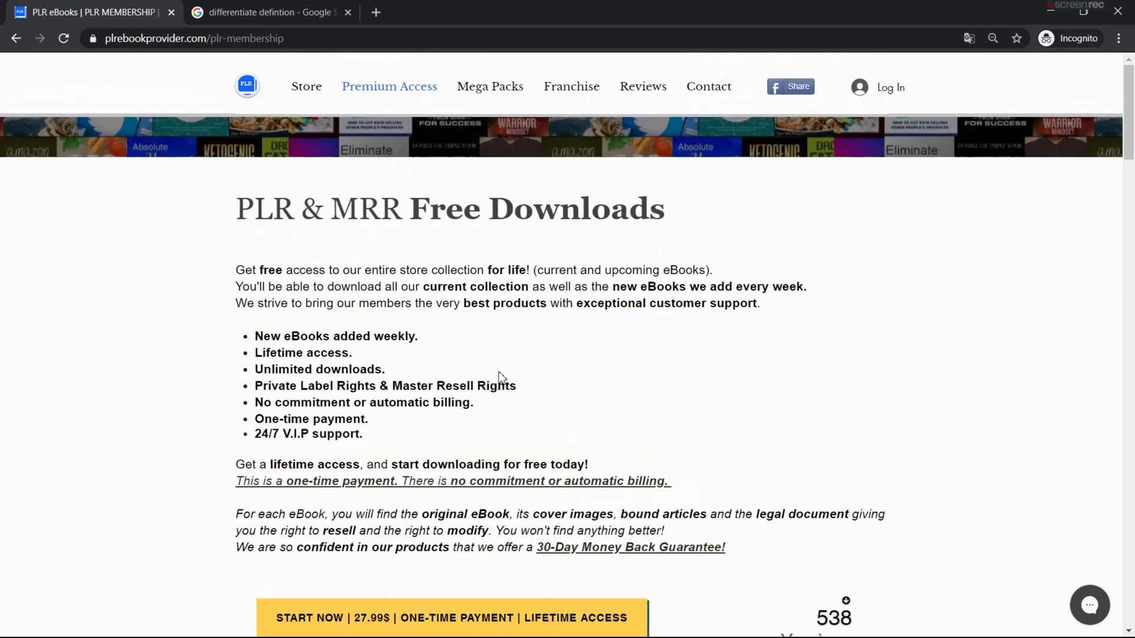
Open the Mega Packs page listing the 500, 1000 and 2000 eBook bundles.
click(485, 94)
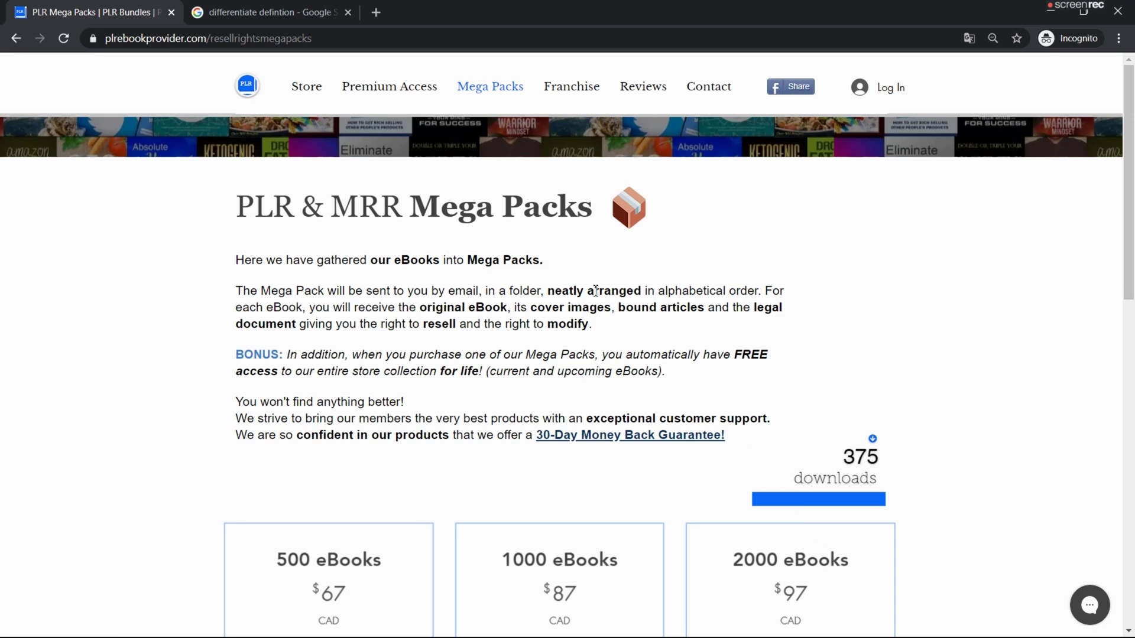
Look through the Franchise page, then open the Let's Chat support panel on the store.
click(570, 92)
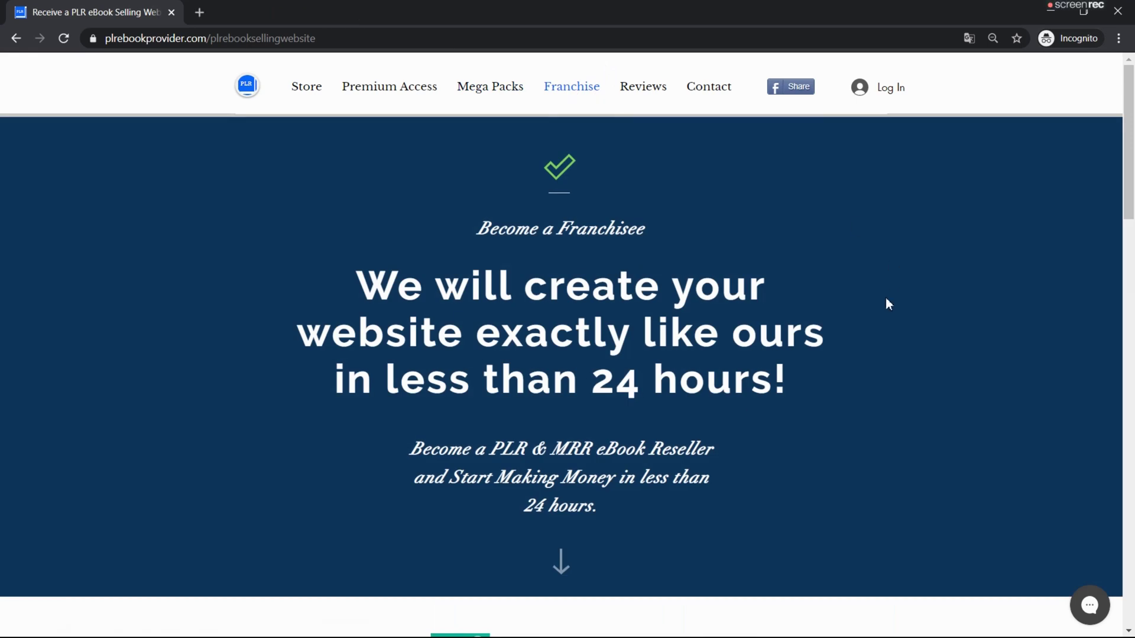
scroll(887, 300, down, 12)
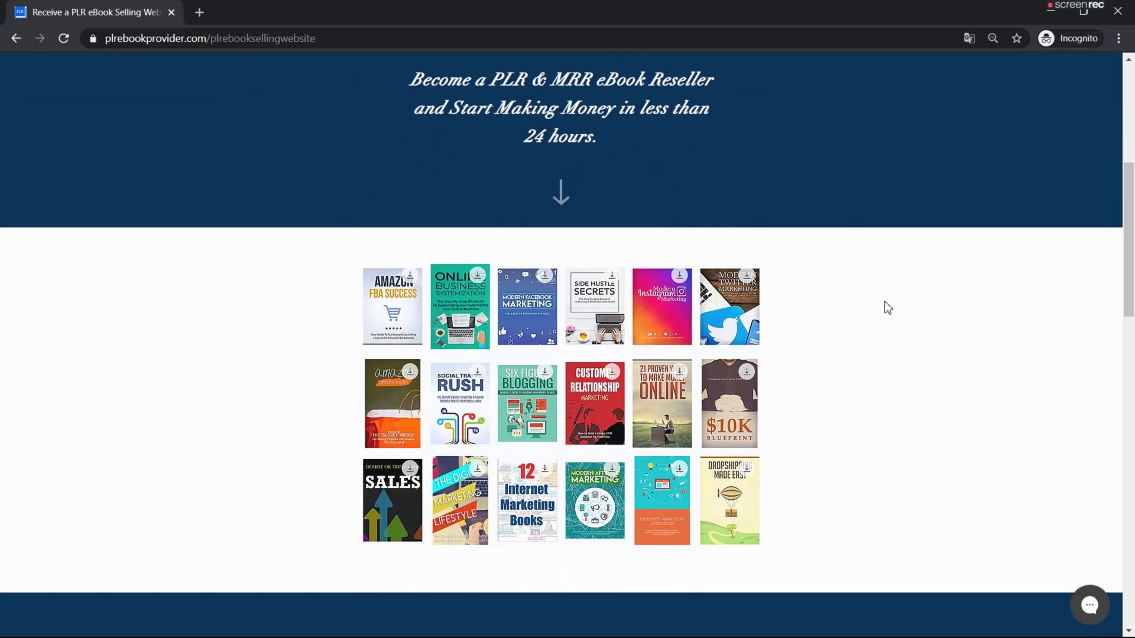
scroll(883, 307, down, 7)
scroll(883, 306, down, 6)
scroll(875, 300, up, 12)
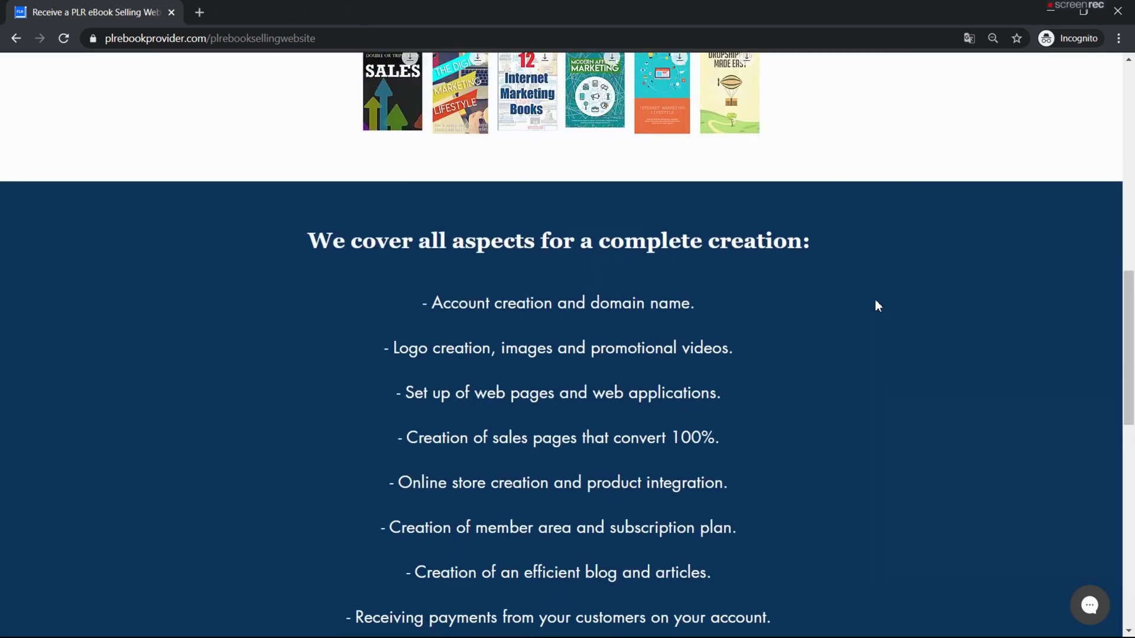
scroll(875, 299, up, 12)
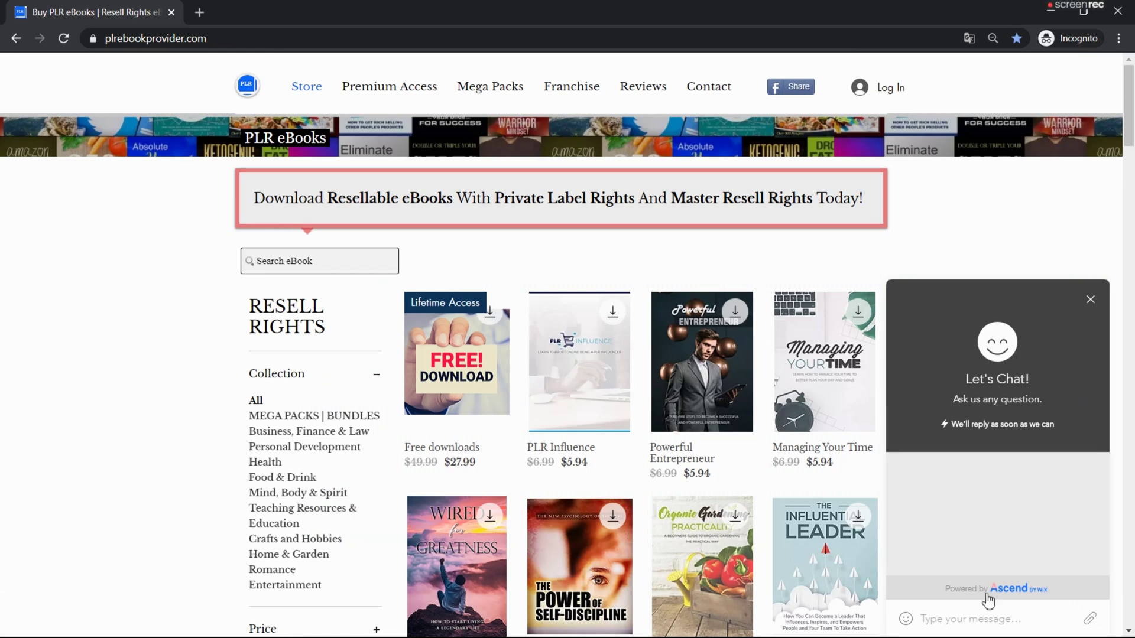
click(953, 624)
Close the Let's Chat panel and restore the Chrome window to a smaller size.
click(1091, 300)
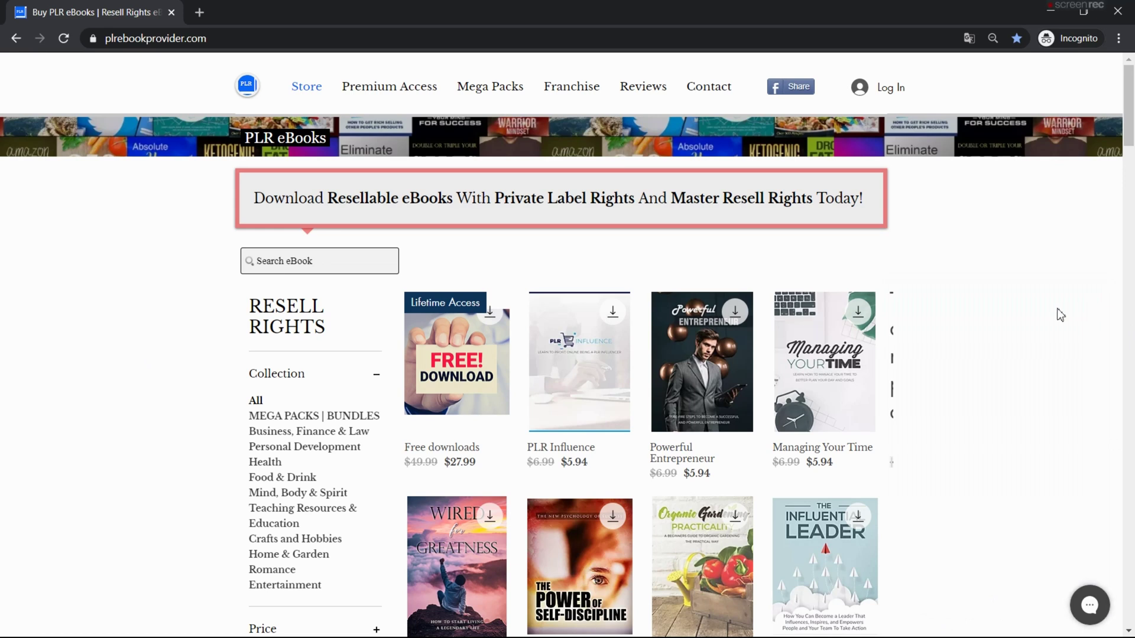
double_click(970, 10)
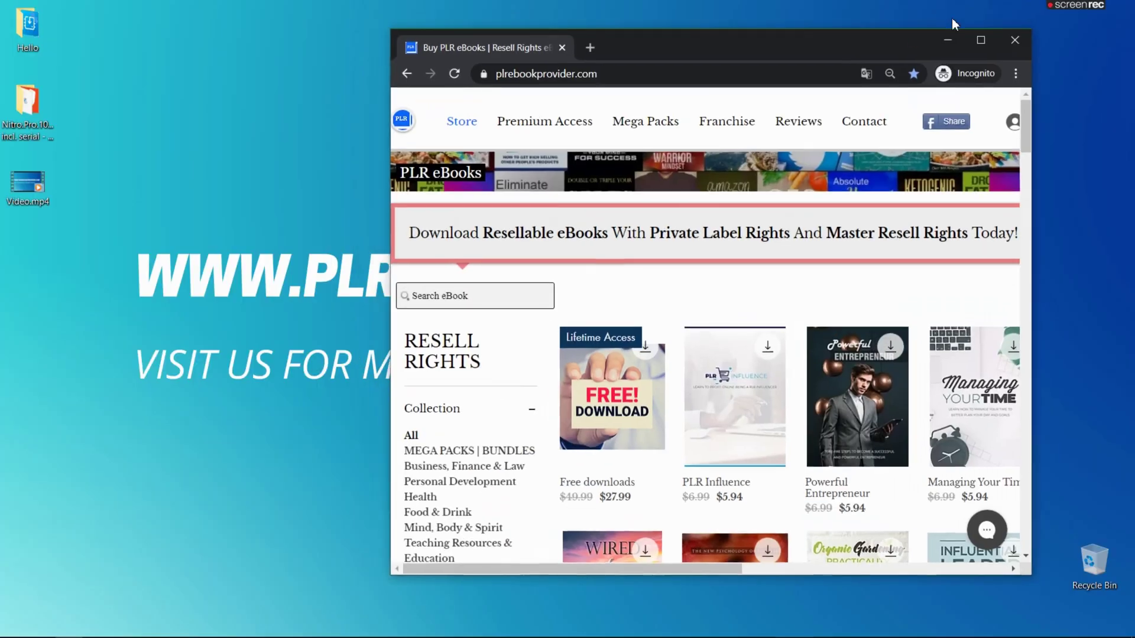